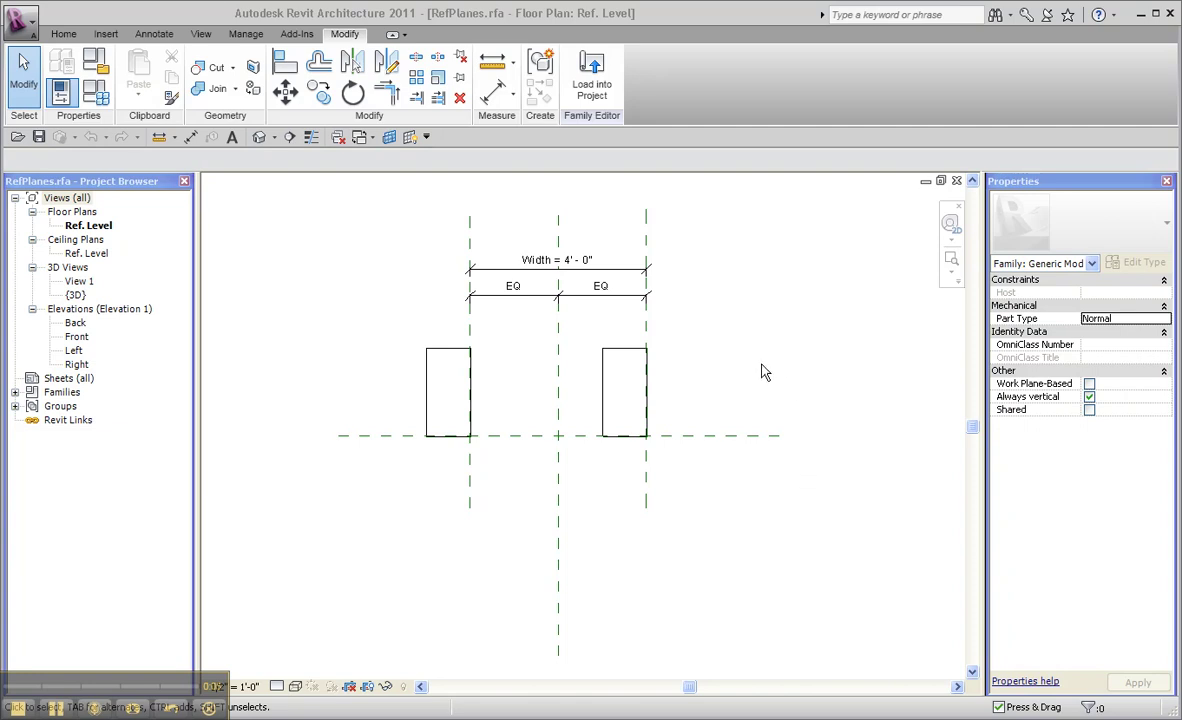
# - Set the Is Reference property of both the Left and Right reference planes to Not a Reference
pyautogui.click(646, 252)
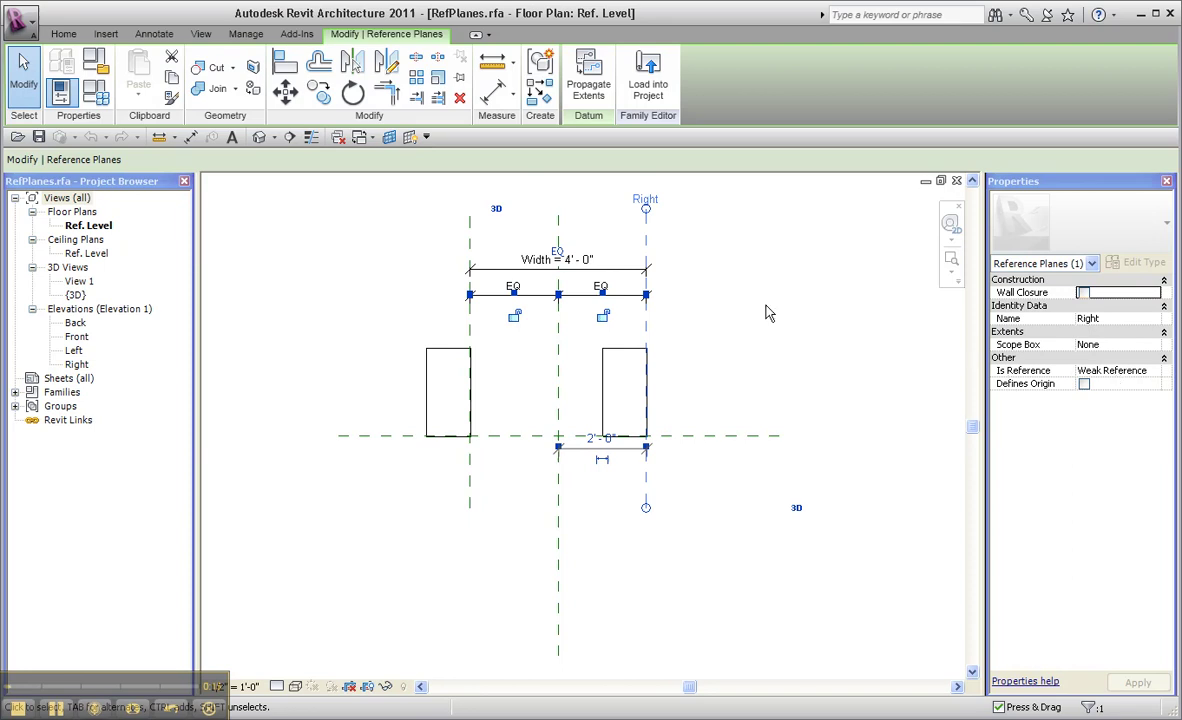
pyautogui.click(471, 228)
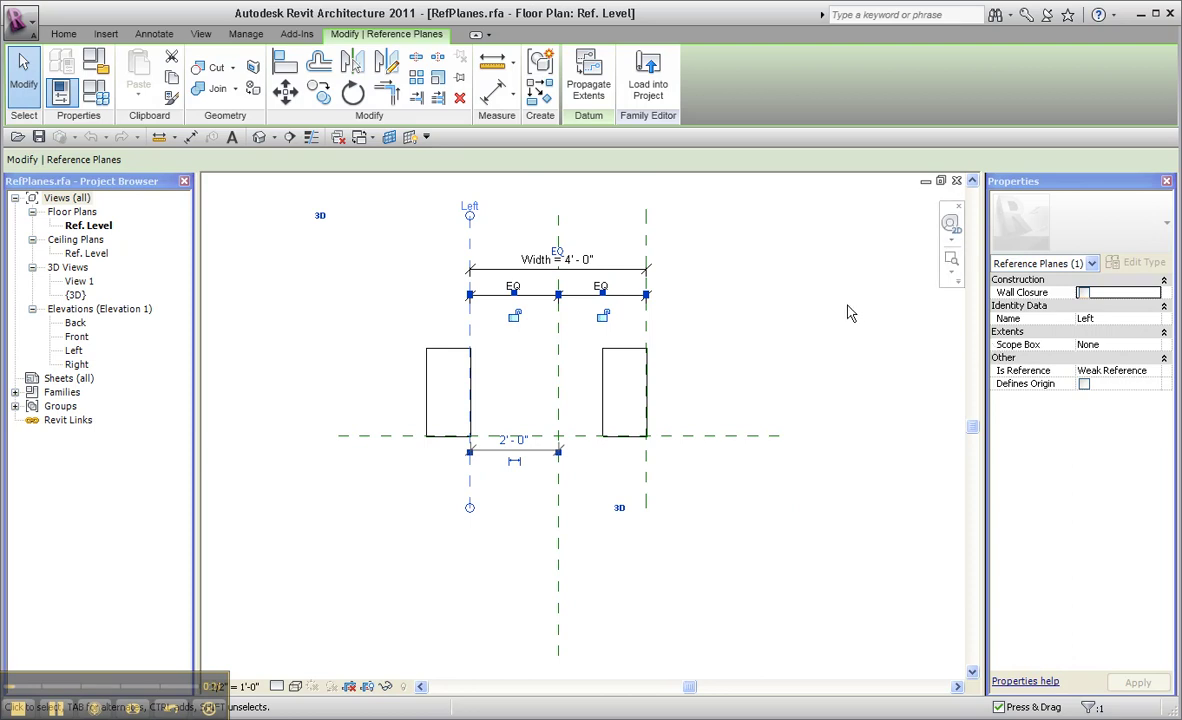
pyautogui.click(686, 229)
pyautogui.click(646, 228)
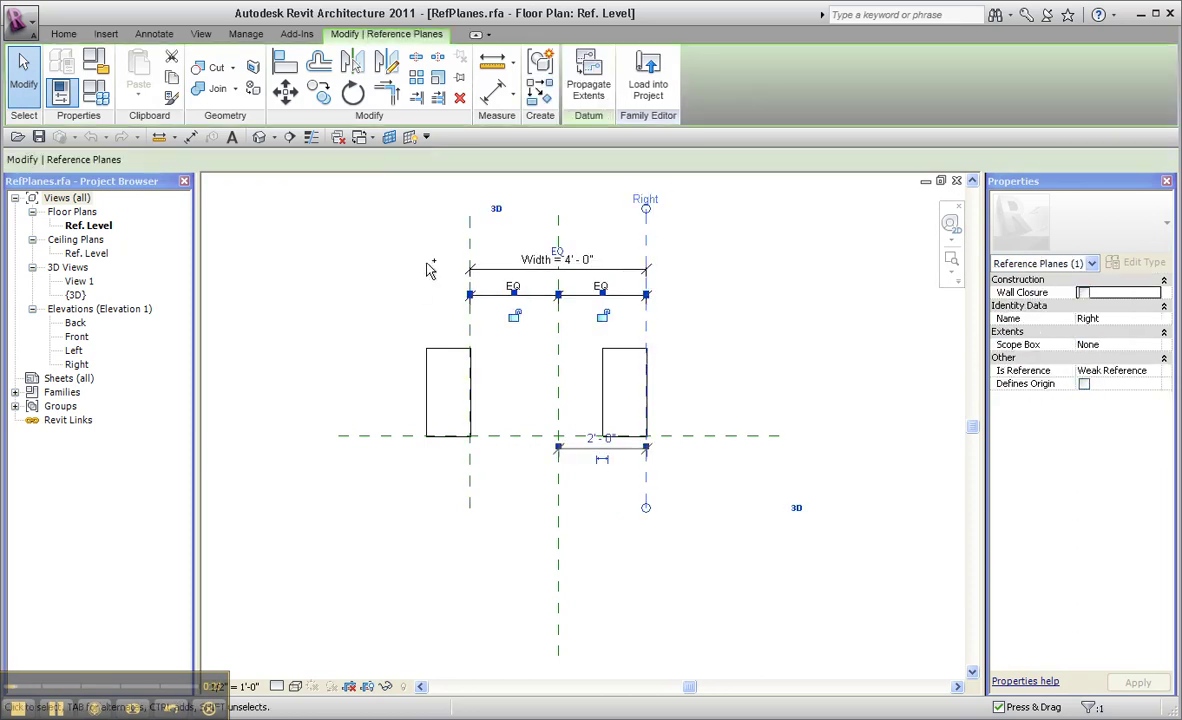
pyautogui.keyDown('ctrl'); pyautogui.click(471, 220); pyautogui.keyUp('ctrl')
pyautogui.click(1142, 373)
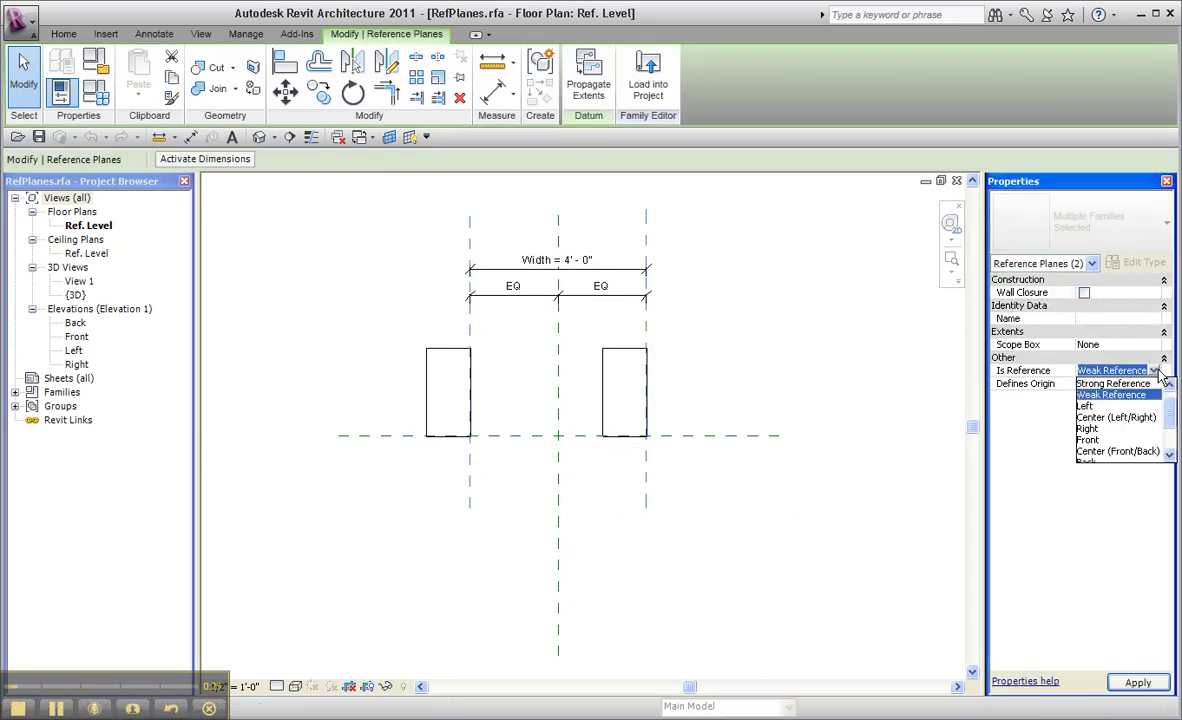
pyautogui.click(1111, 384)
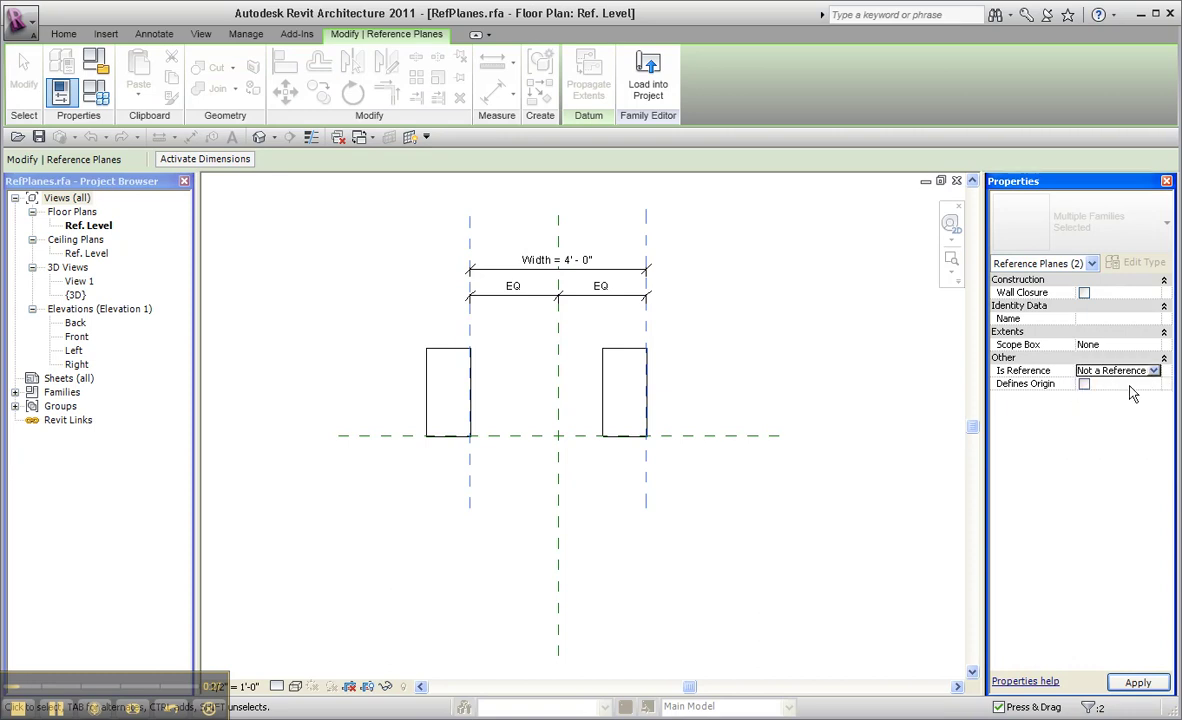
pyautogui.click(741, 343)
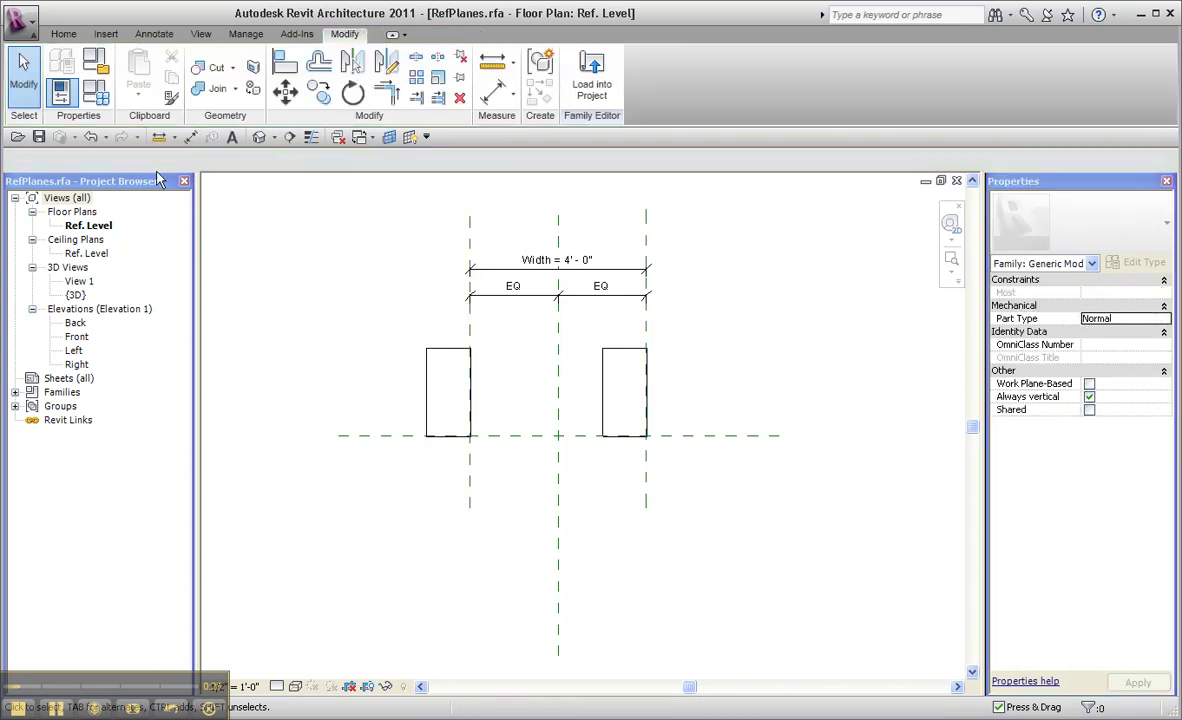
# - Save the RefPlanes family and load it into the opeddemo project, leaving component placement without placing another instance
pyautogui.click(39, 138)
pyautogui.click(591, 78)
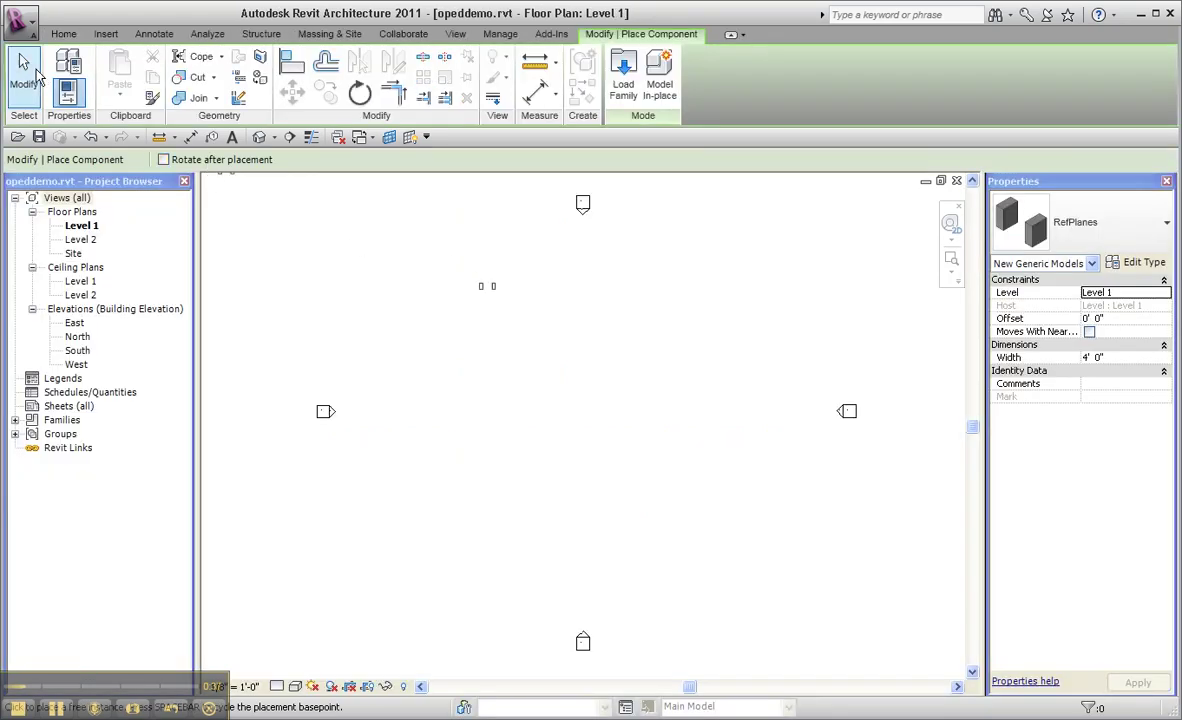
pyautogui.click(38, 74)
# - Set the Width of the placed RefPlanes component on Level 1 to 5' 0"
pyautogui.click(487, 286)
pyautogui.press('z')
pyautogui.press('r')
pyautogui.moveTo(454, 263); pyautogui.dragTo(537, 305)
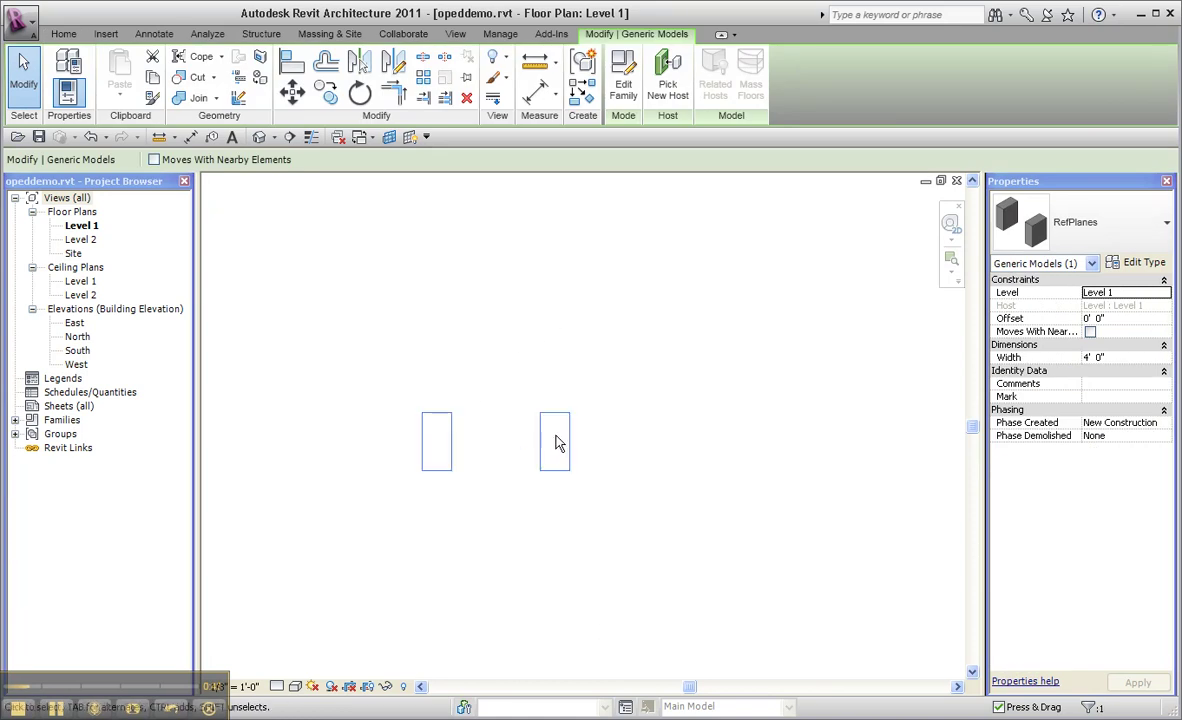
pyautogui.click(1130, 356)
pyautogui.write('5')
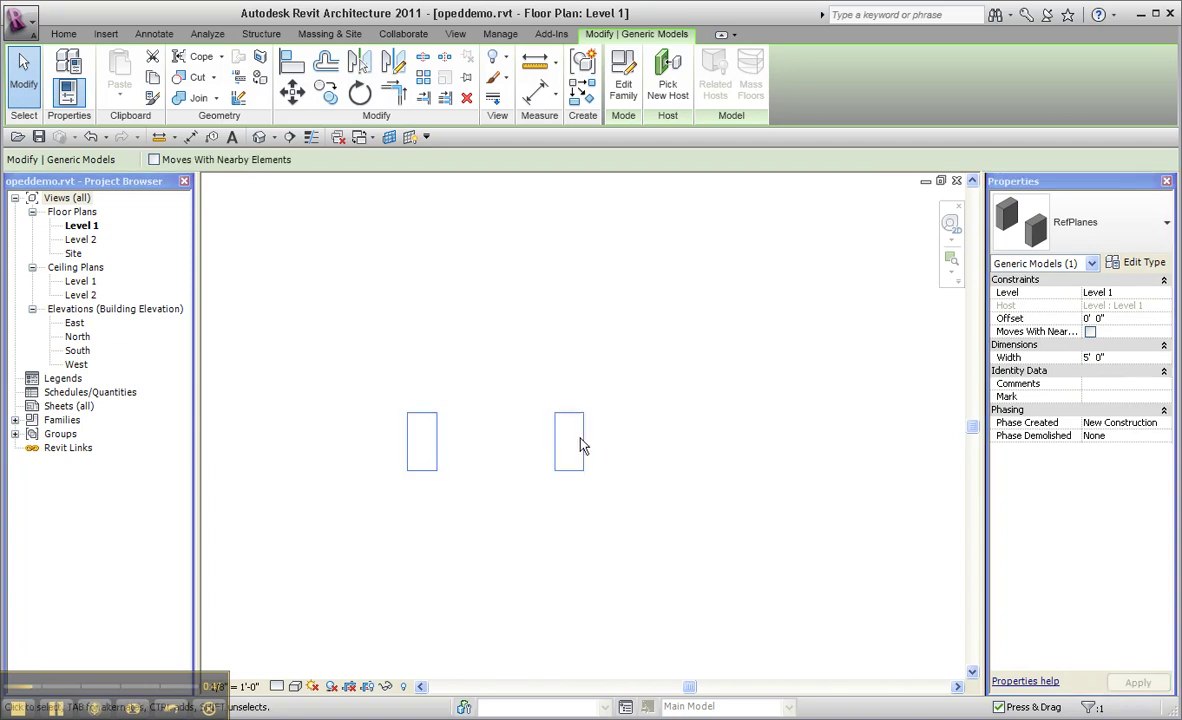
# - Return to the RefPlanes family and set Is Reference to Weak Reference for both the Left and Right reference planes
pyautogui.hotkey('ctrl', 'Tab')
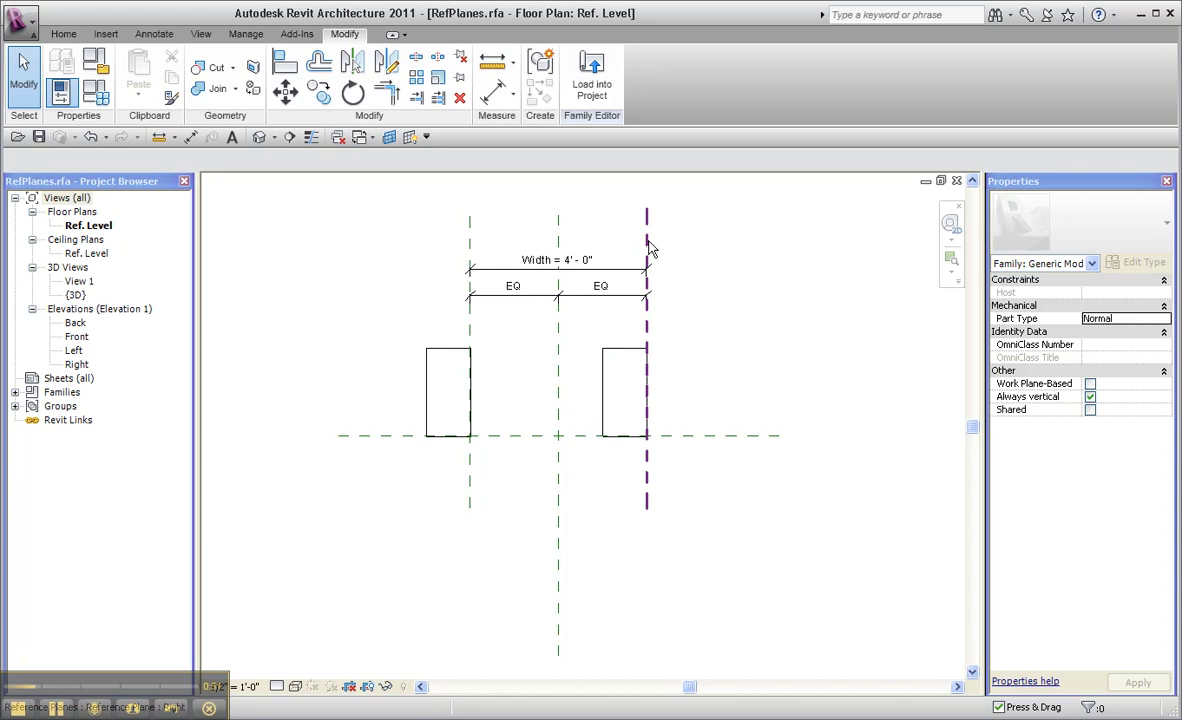
pyautogui.click(647, 252)
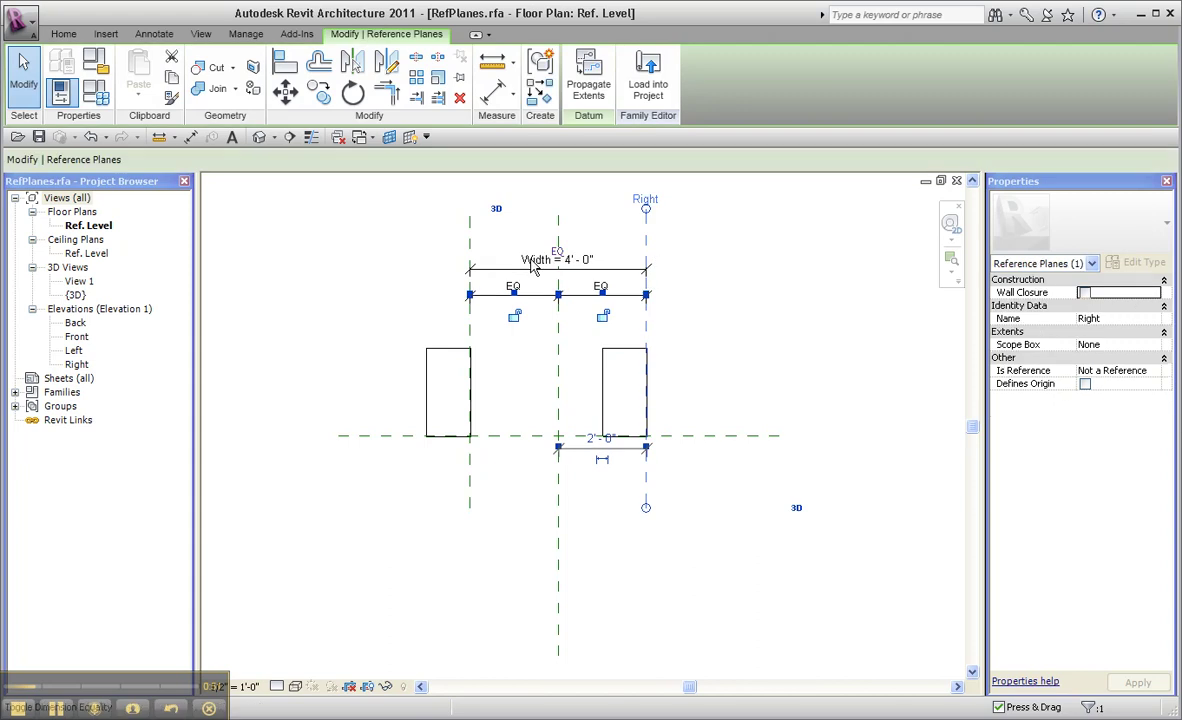
pyautogui.click(1154, 371)
pyautogui.click(1109, 406)
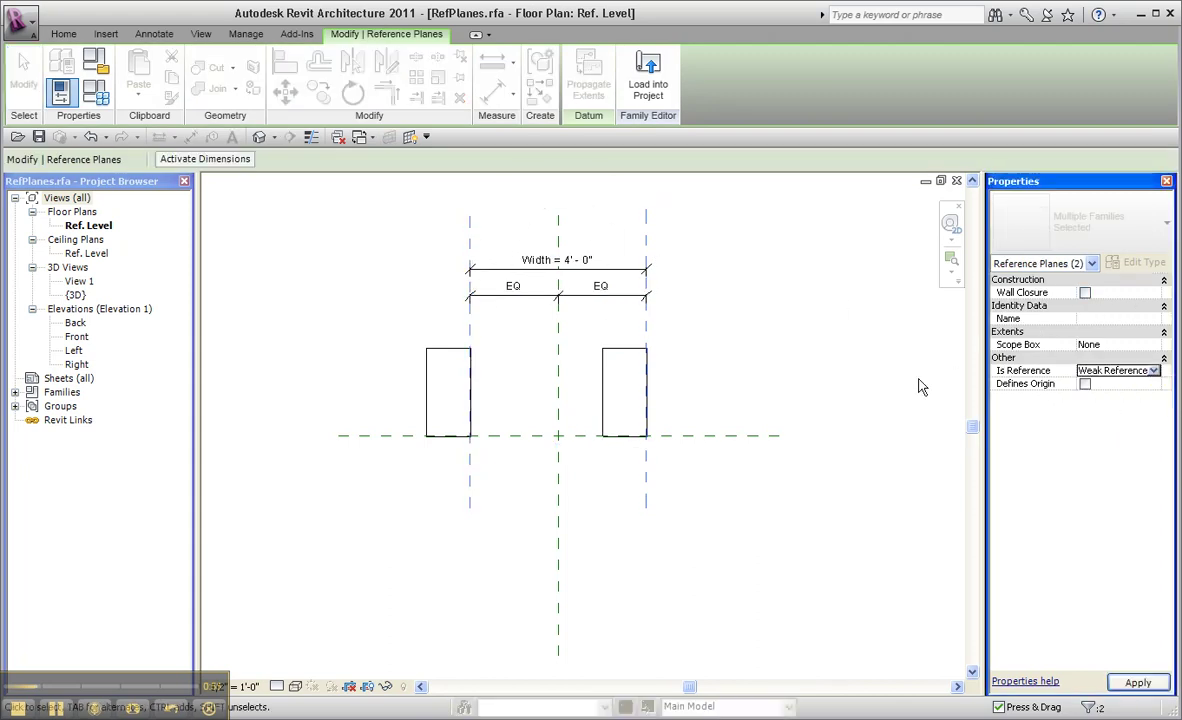
pyautogui.click(710, 367)
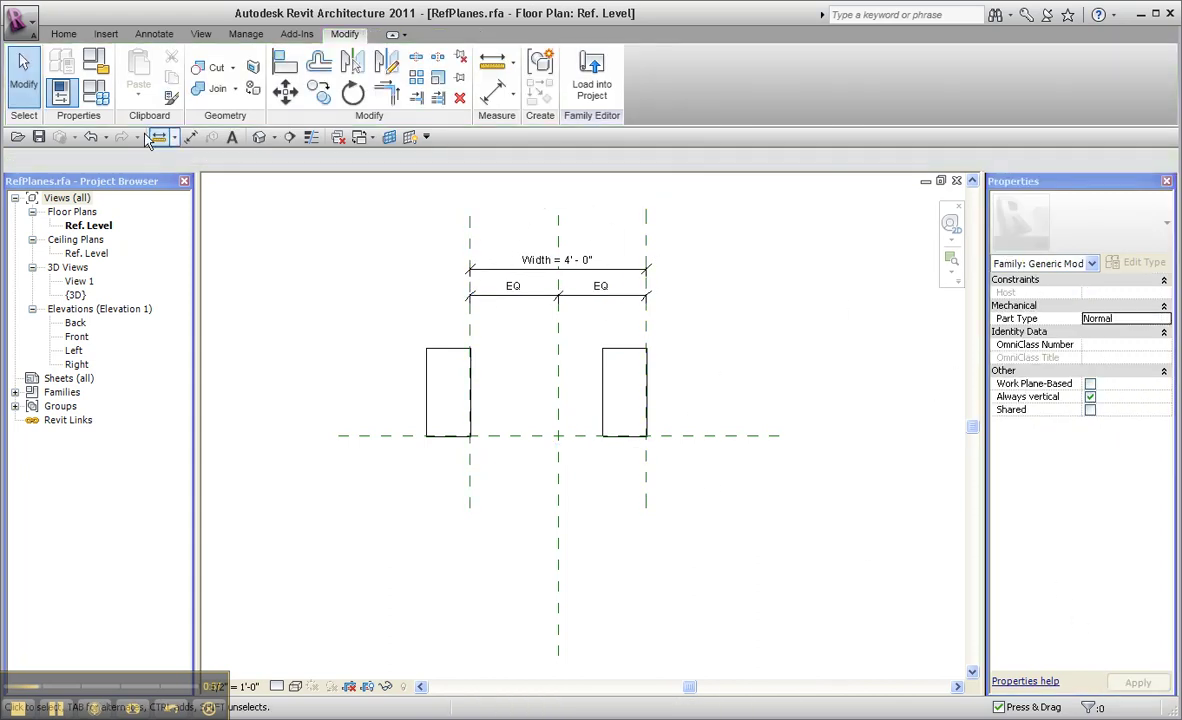
# - Save the family and reload it into the project, overwriting the existing version and its parameter values
pyautogui.click(38, 137)
pyautogui.click(591, 75)
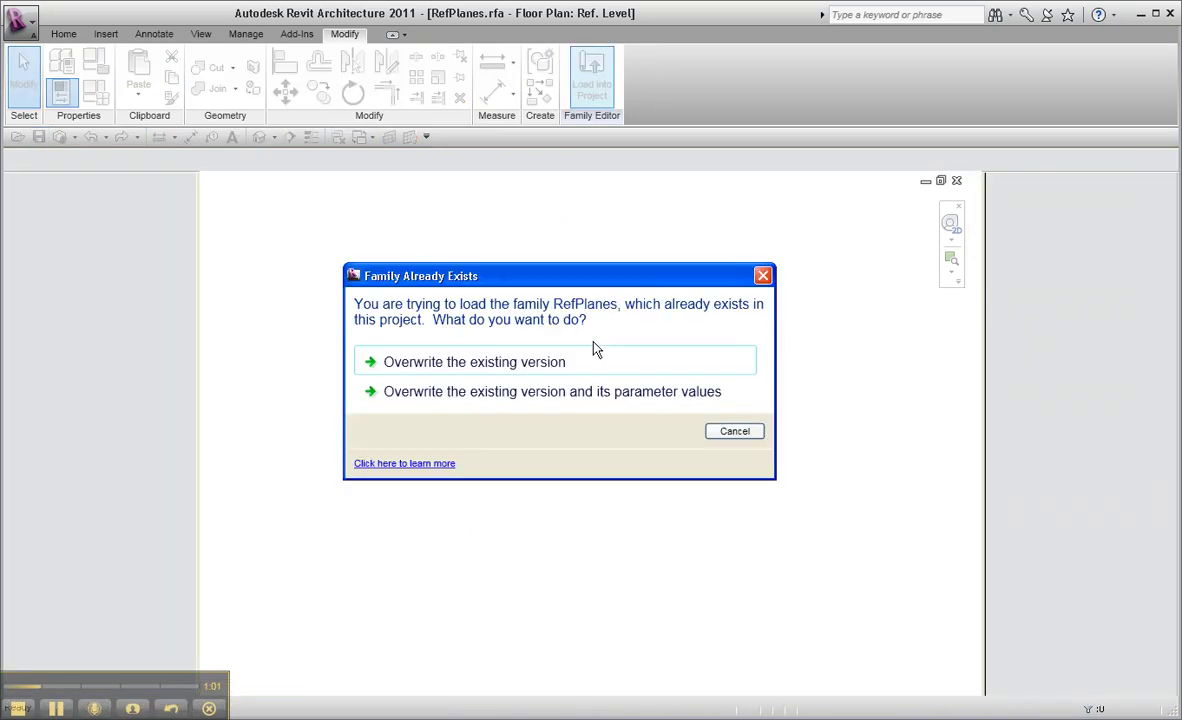
pyautogui.click(591, 395)
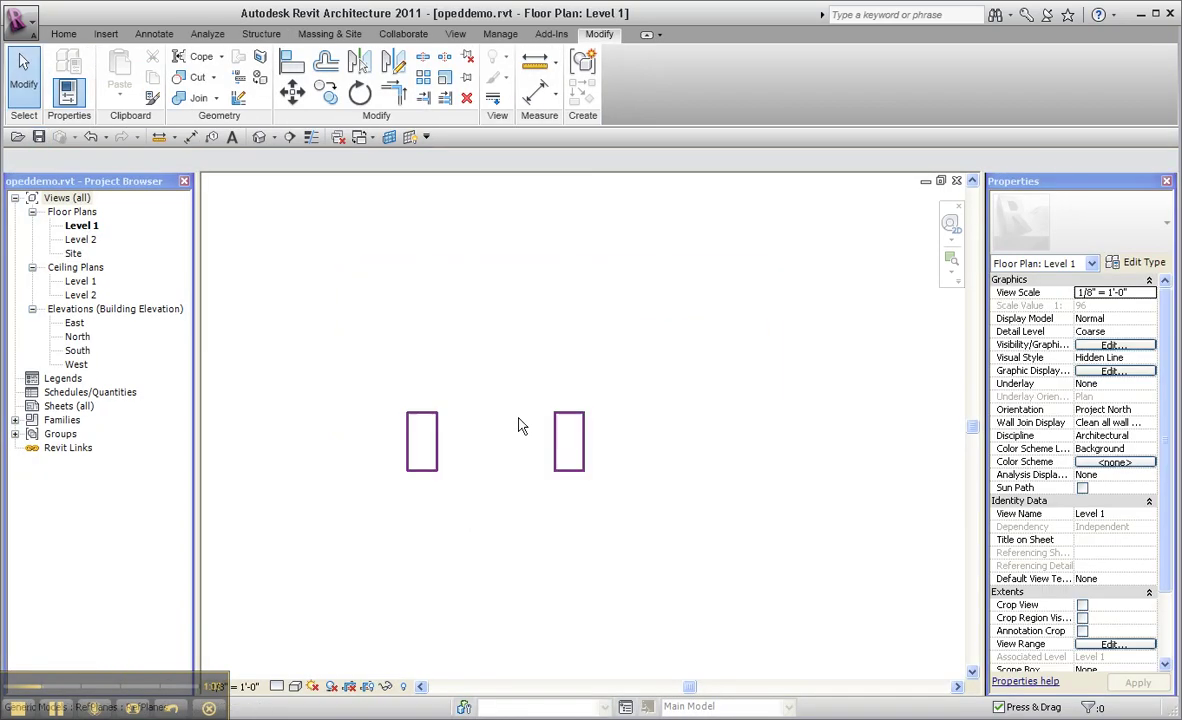
# - Stretch the RefPlanes component's right side outward and pull its left side inward using its shape handles
pyautogui.click(436, 441)
pyautogui.moveTo(588, 446); pyautogui.dragTo(652, 443)
pyautogui.moveTo(438, 444); pyautogui.dragTo(499, 448)
pyautogui.click(545, 375)
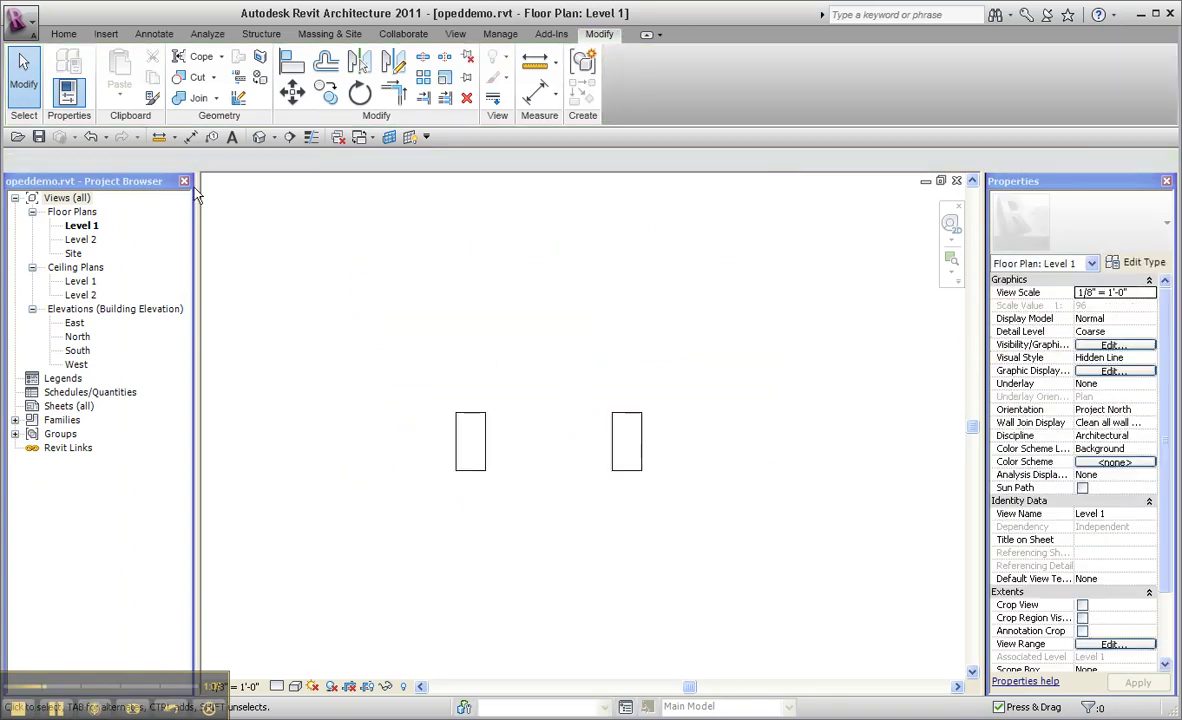
# - Draw three connected Generic - 8" walls forming an inverted U above and around both sides of the RefPlanes component
pyautogui.click(64, 35)
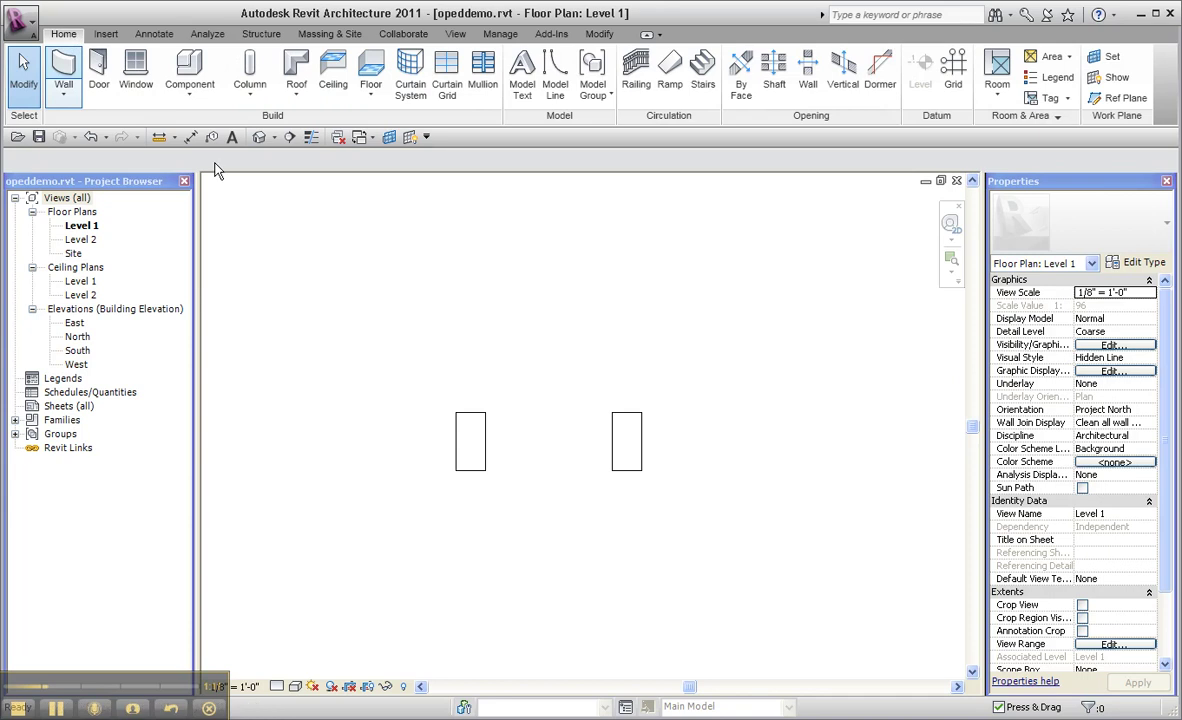
pyautogui.press('w')
pyautogui.press('a')
pyautogui.click(409, 430)
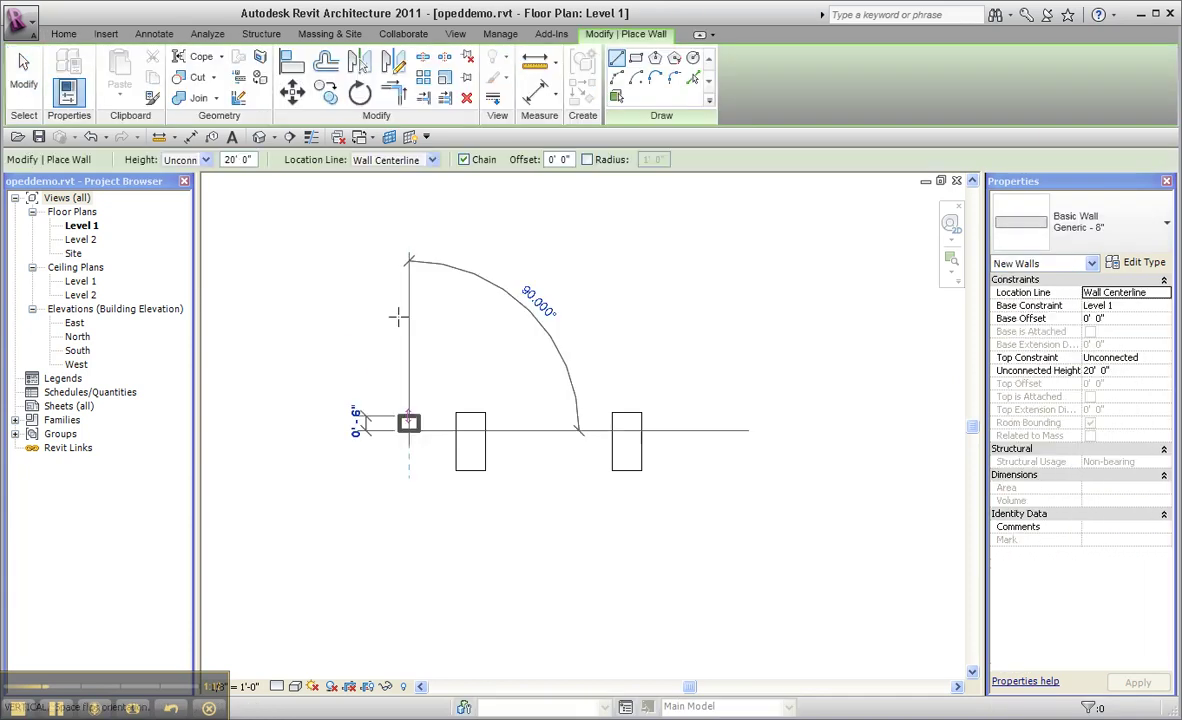
pyautogui.click(409, 262)
pyautogui.click(720, 265)
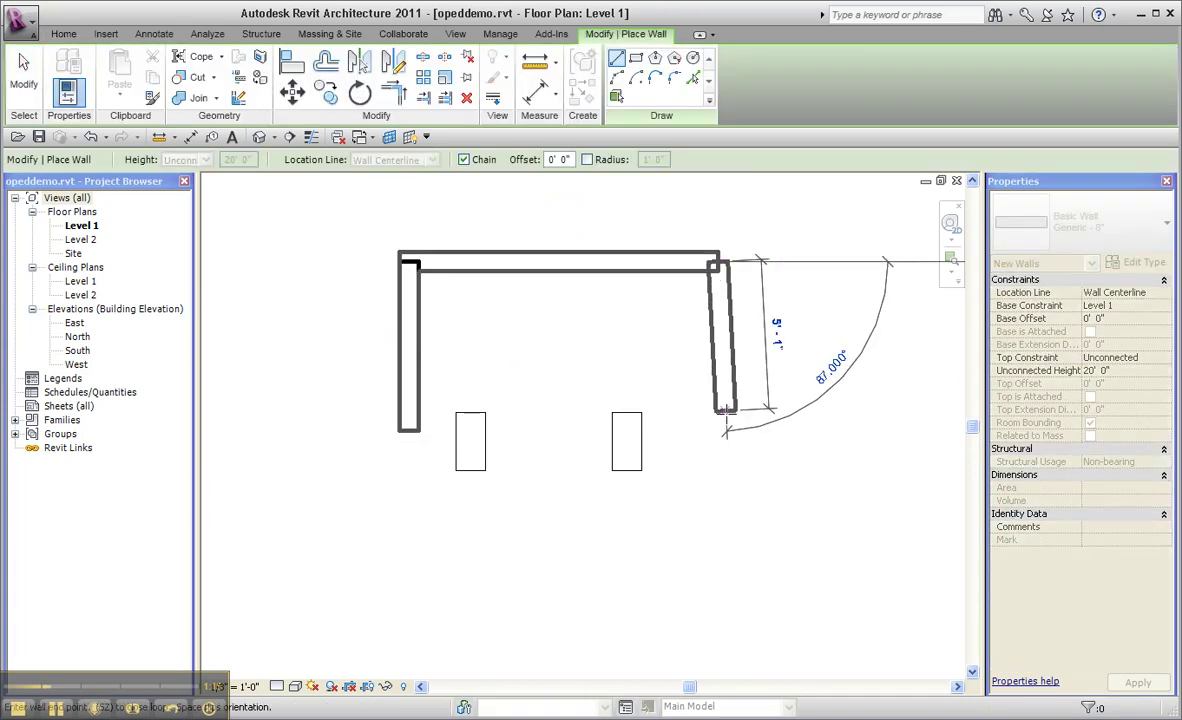
pyautogui.click(722, 484)
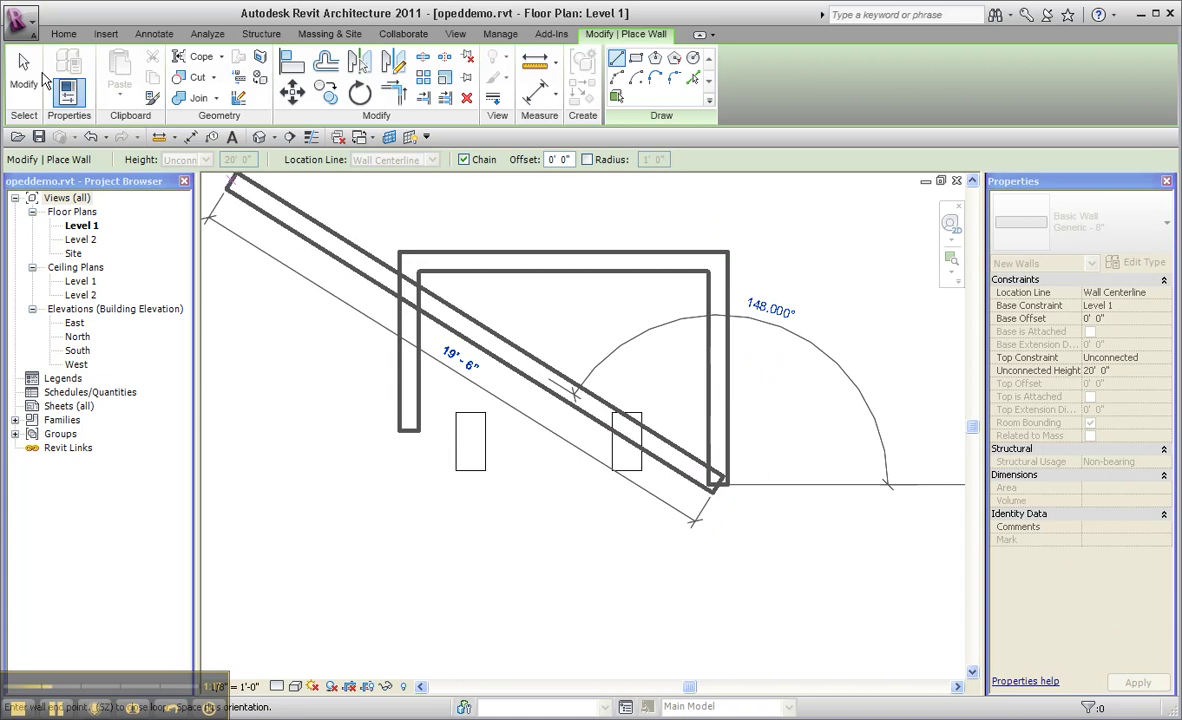
pyautogui.click(24, 72)
# - Align the component's right reference with the right wall's inner face, and its left reference with the left wall's inner face
pyautogui.press('a')
pyautogui.press('l')
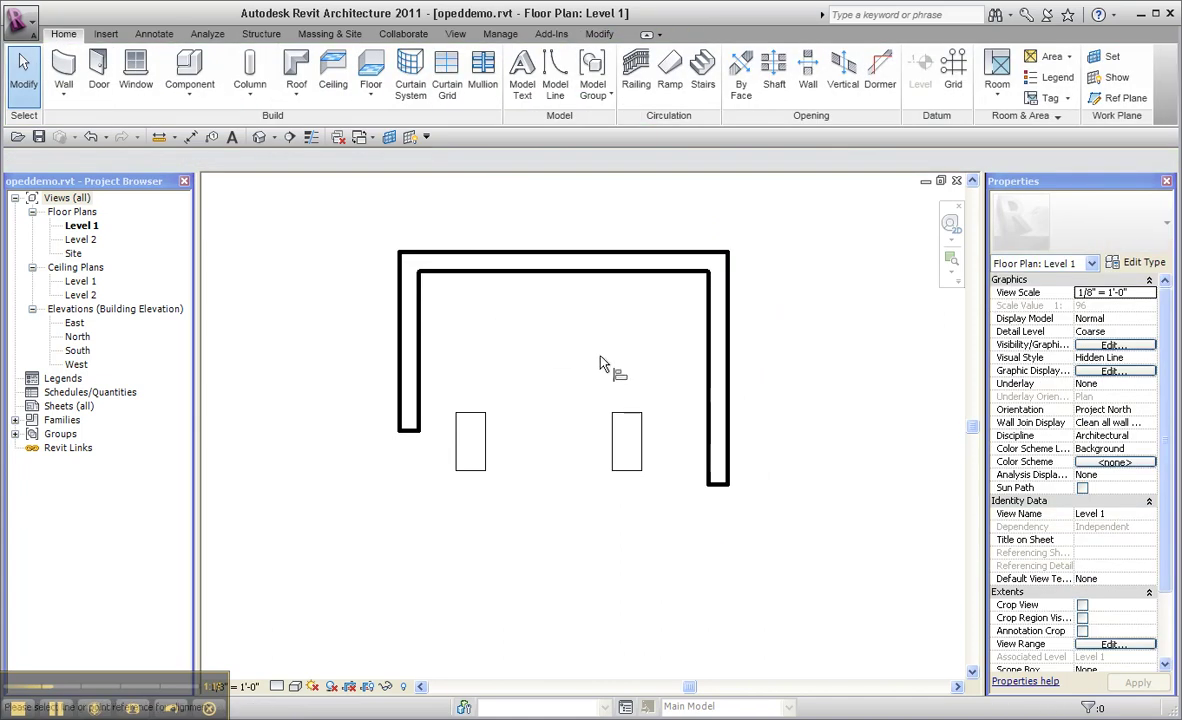
pyautogui.click(710, 370)
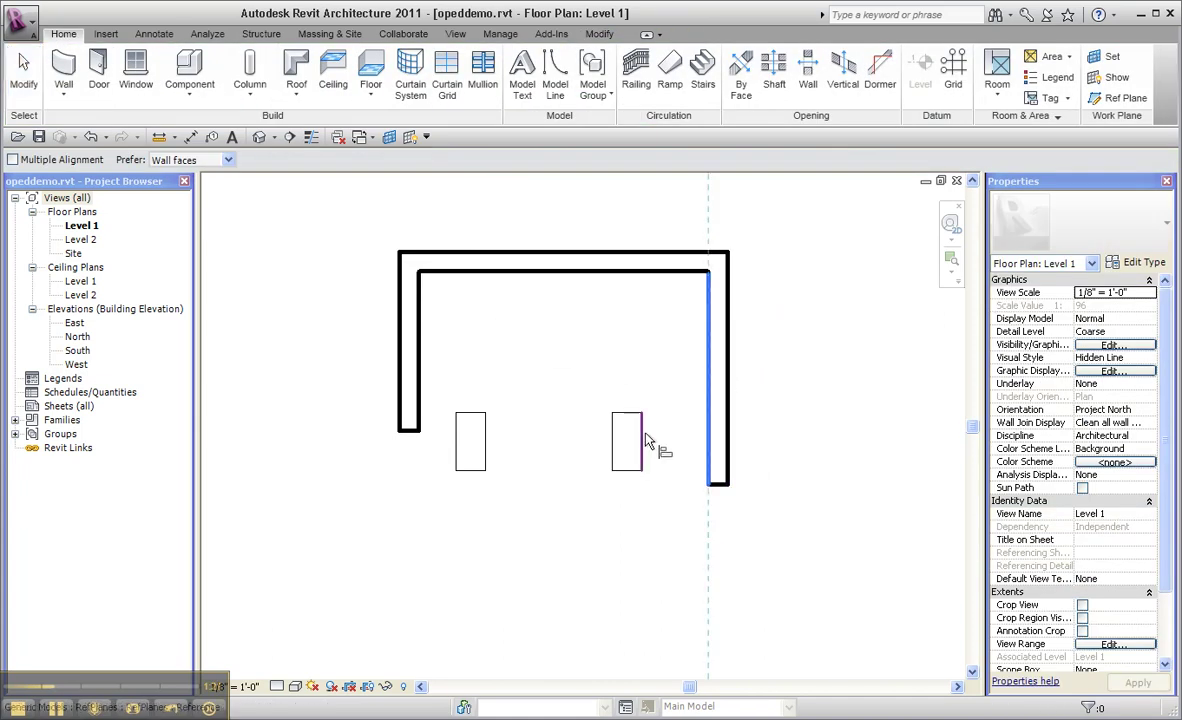
pyautogui.click(643, 433)
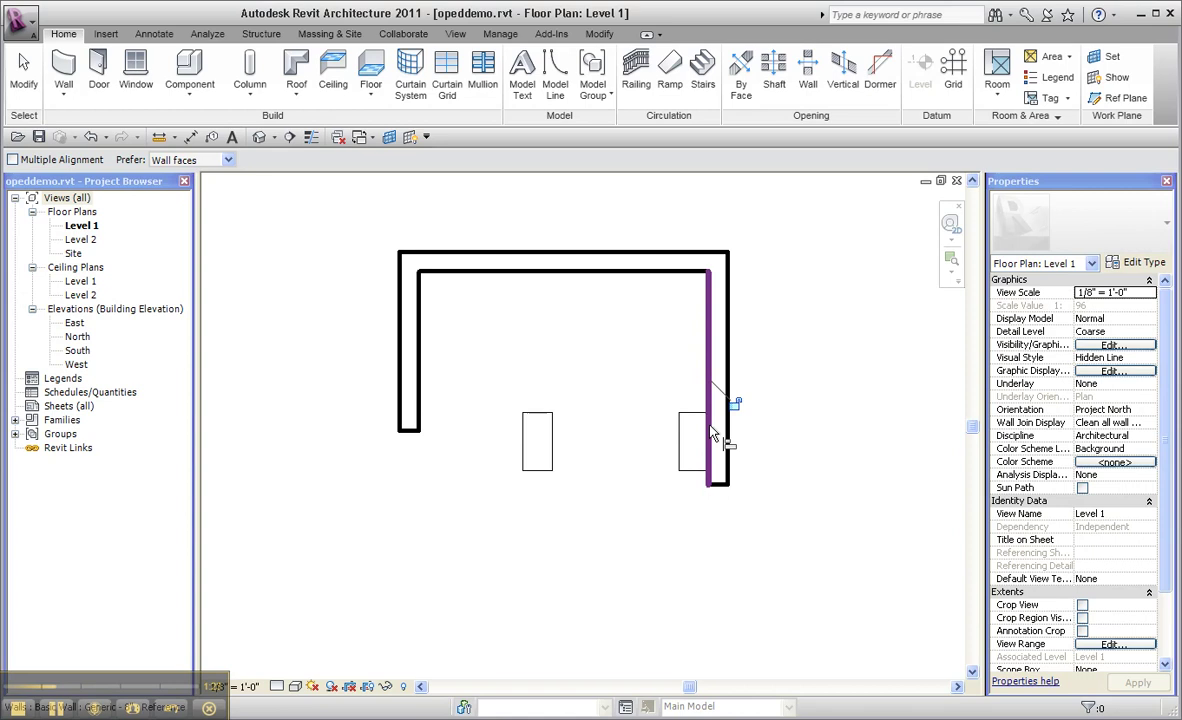
pyautogui.click(420, 340)
pyautogui.click(552, 445)
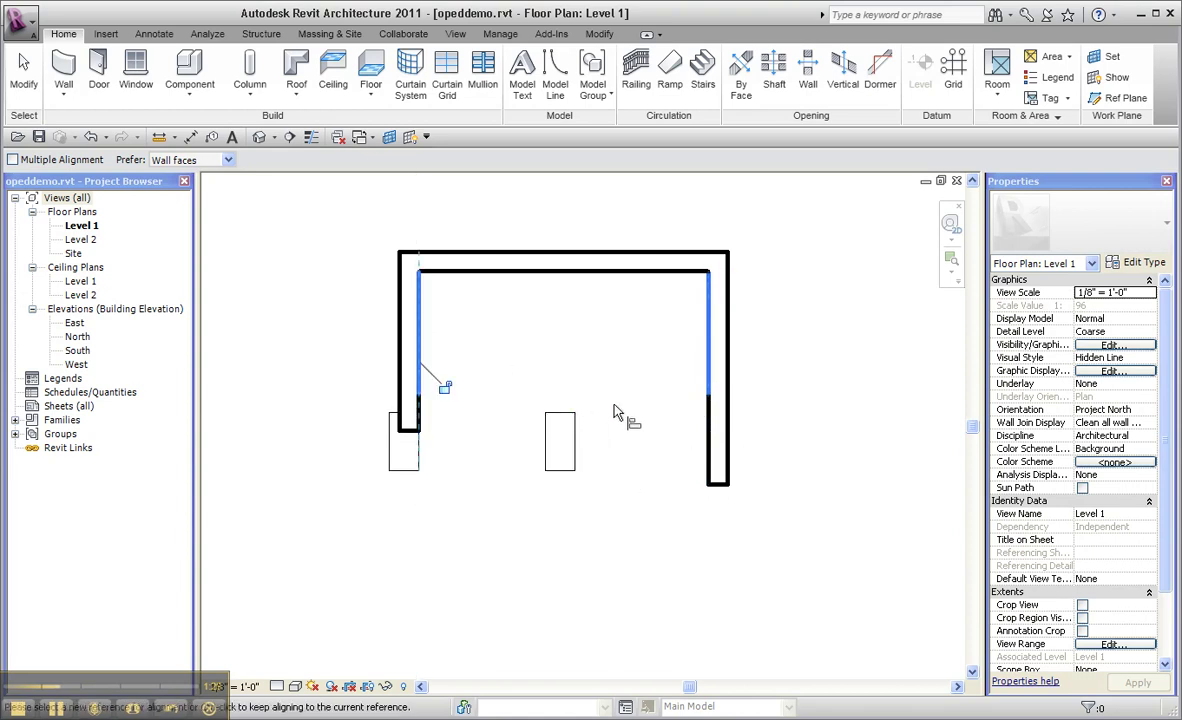
pyautogui.press('Escape')
pyautogui.press('Escape')
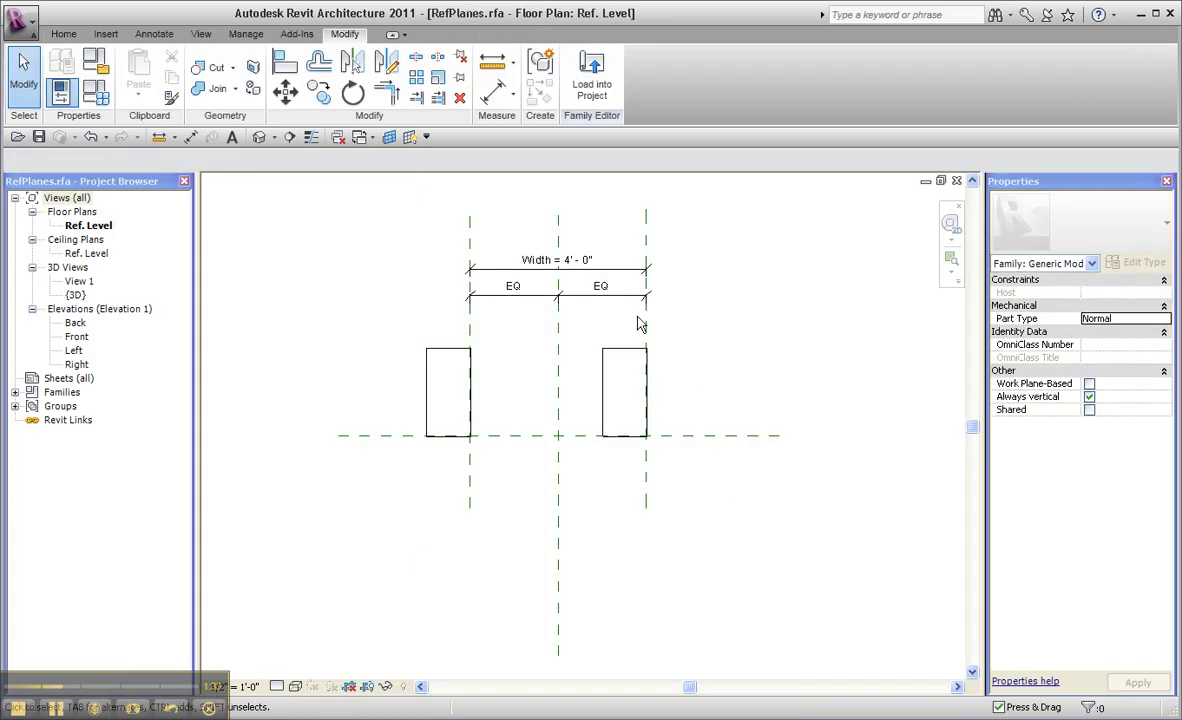
# - Set the family's Left and Right reference planes to Strong Reference and reload it into the project, overwriting the existing version and parameter values
pyautogui.click(647, 327)
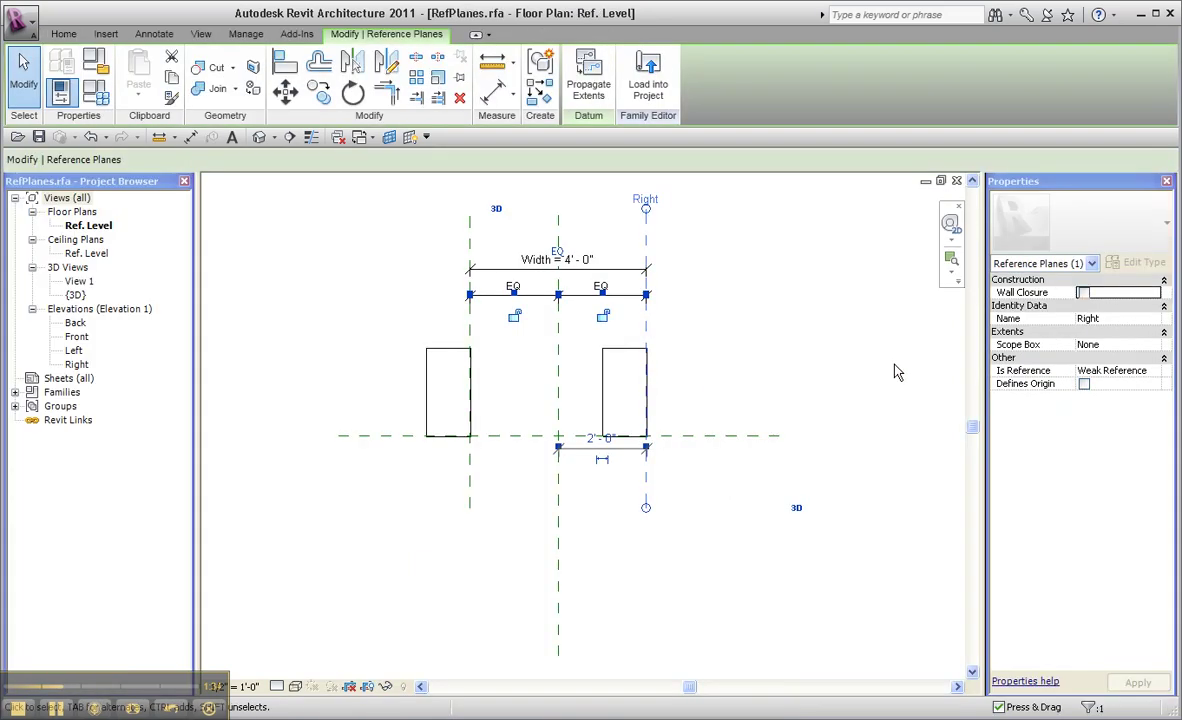
pyautogui.keyDown('ctrl'); pyautogui.click(469, 230); pyautogui.keyUp('ctrl')
pyautogui.click(1154, 370)
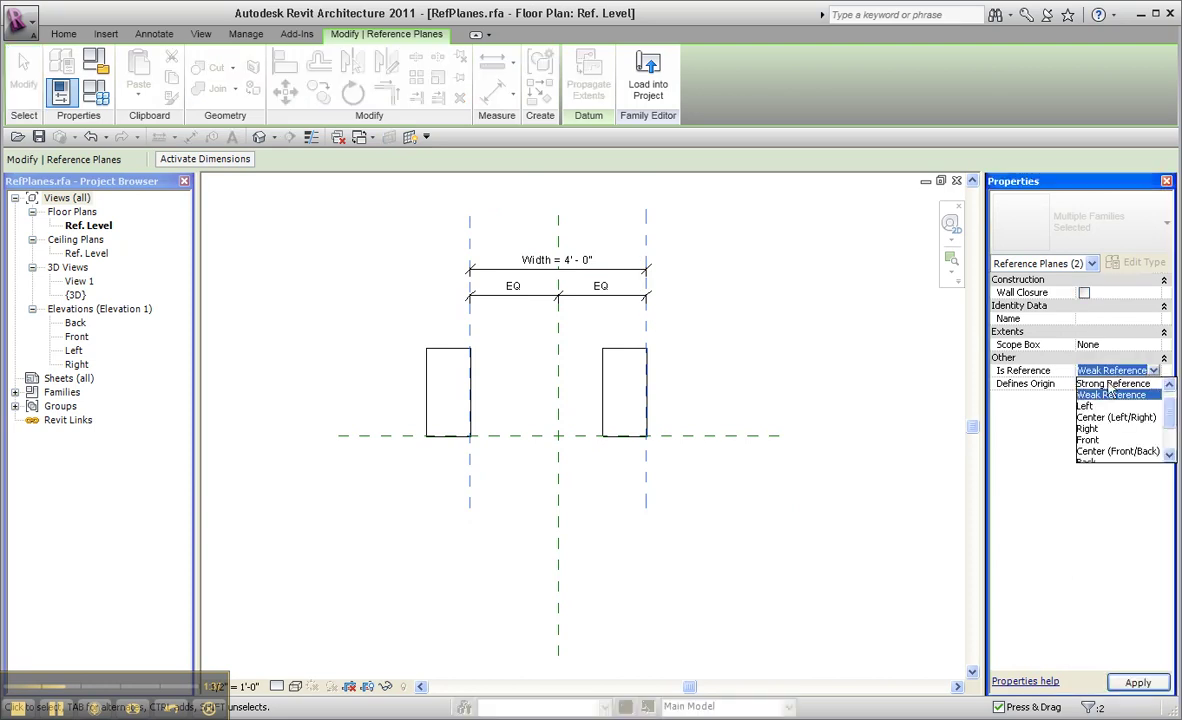
pyautogui.click(1114, 383)
pyautogui.click(1138, 682)
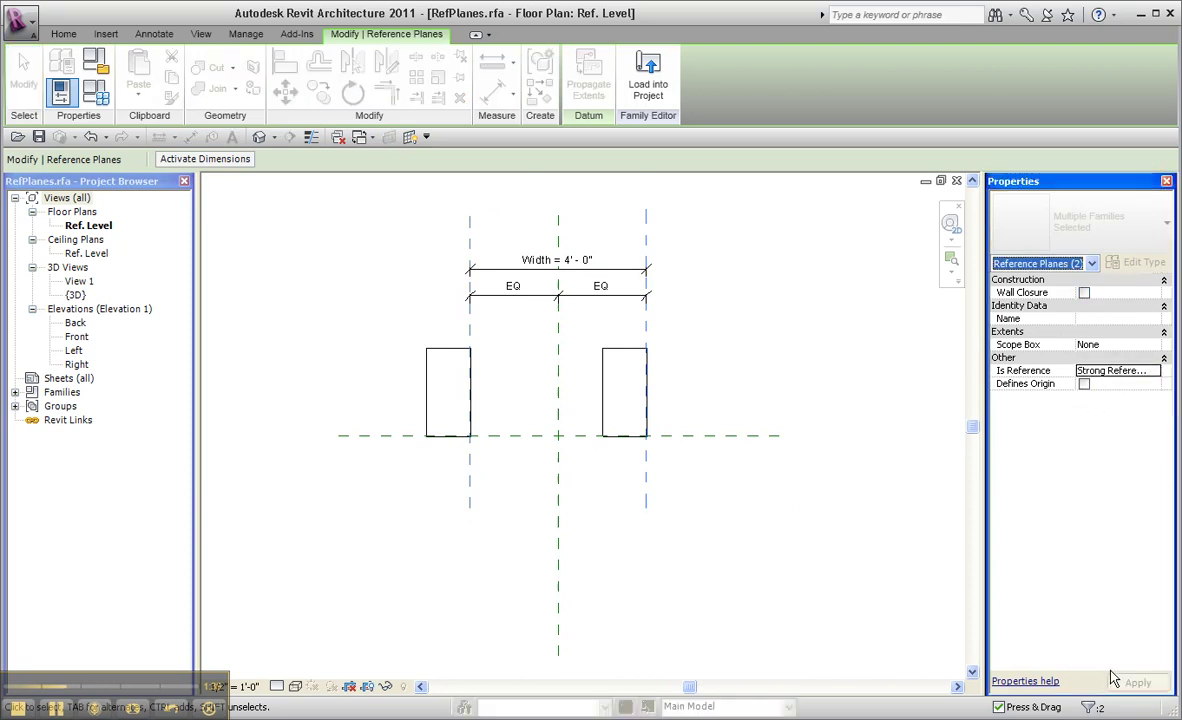
pyautogui.click(648, 84)
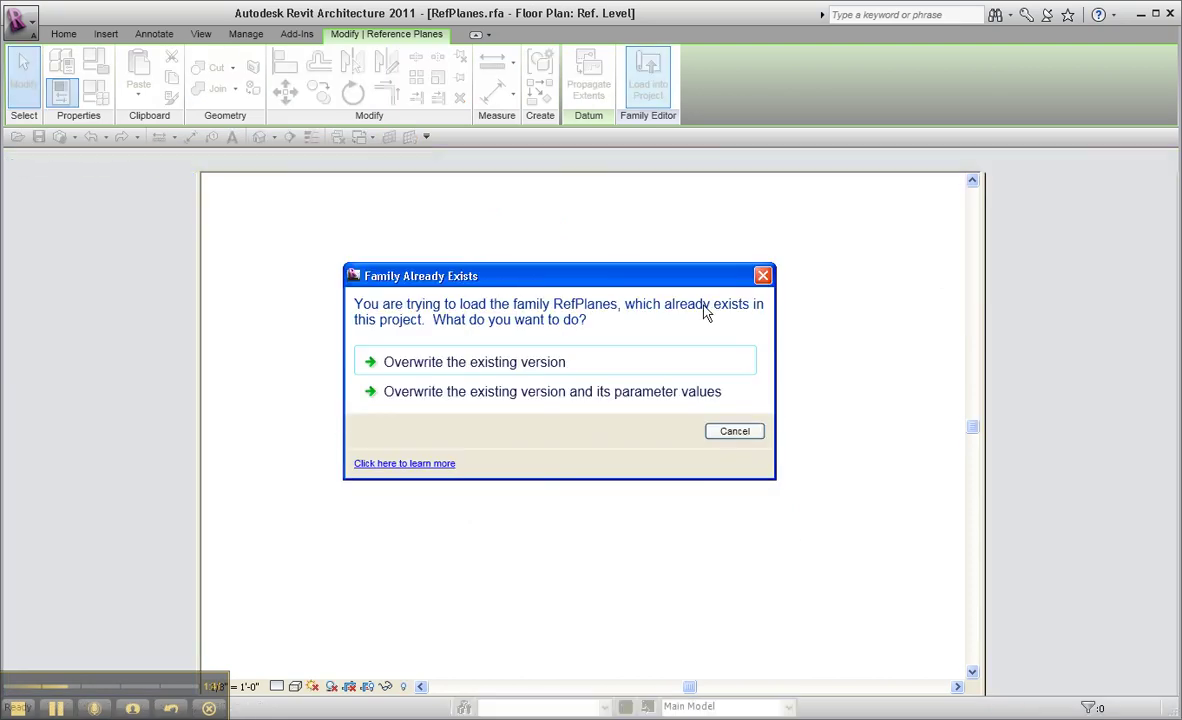
pyautogui.click(586, 393)
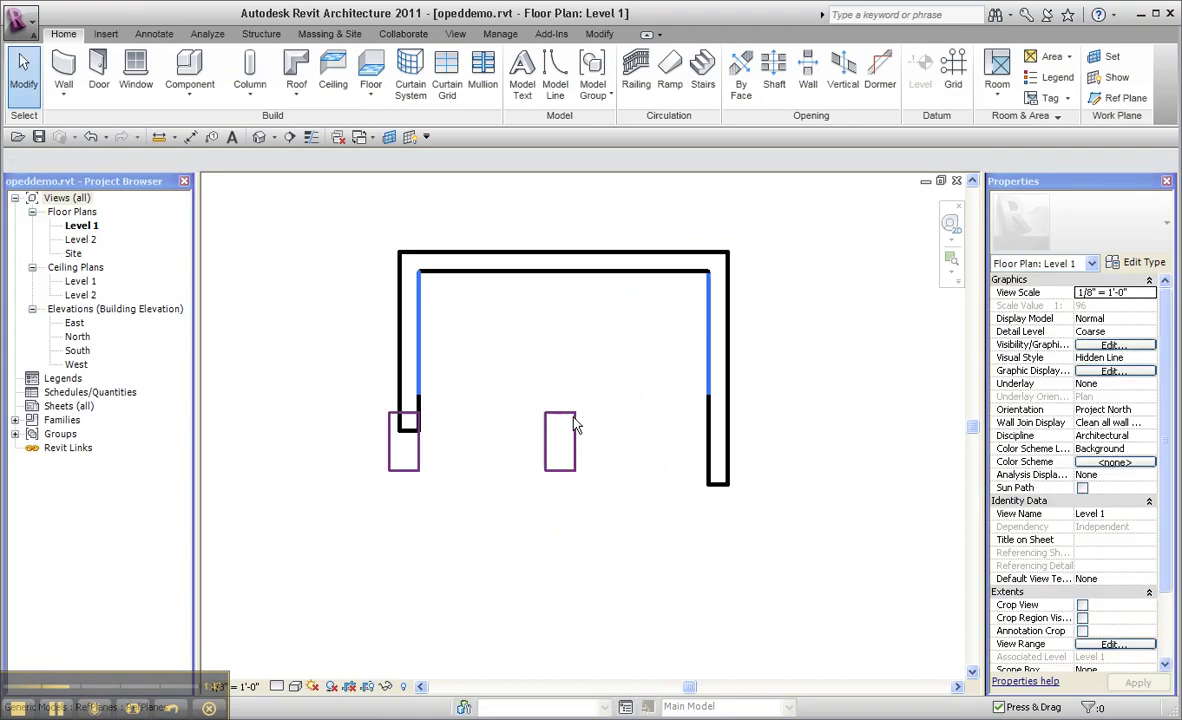
# - Stretch the component's right side outward to a width of about 6' 11", and pull its left side inward off the wall
pyautogui.moveTo(575, 442); pyautogui.dragTo(622, 450)
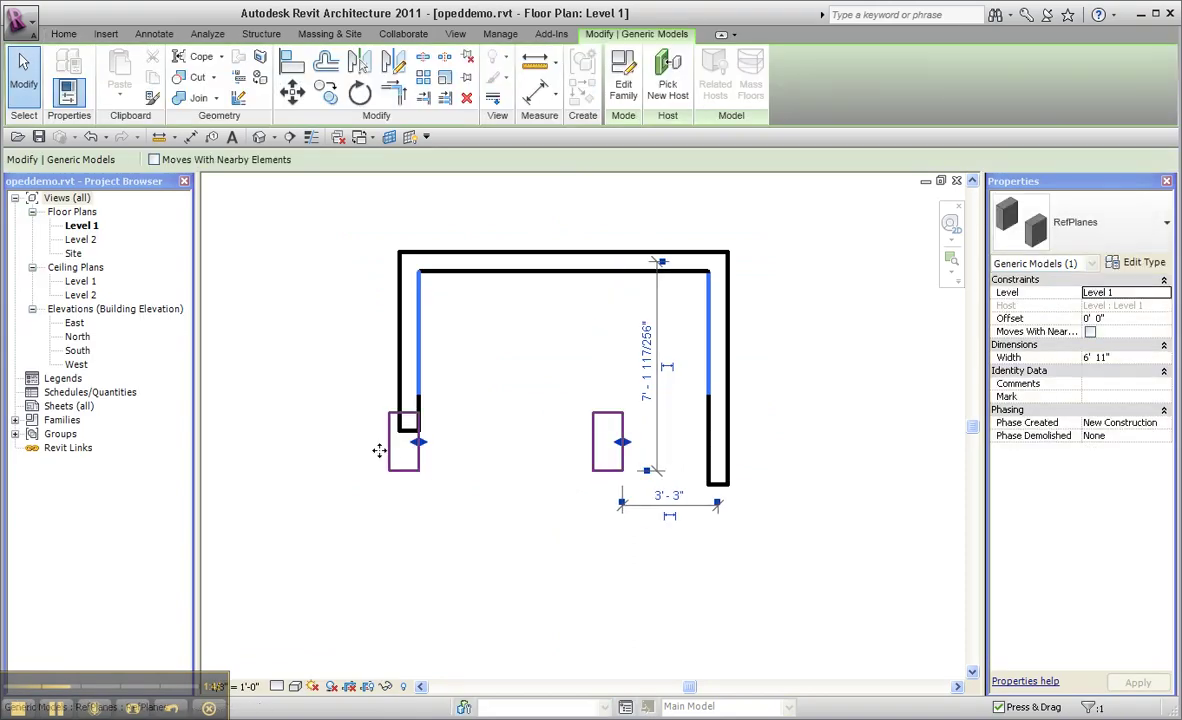
pyautogui.moveTo(420, 443); pyautogui.dragTo(460, 447)
pyautogui.click(525, 380)
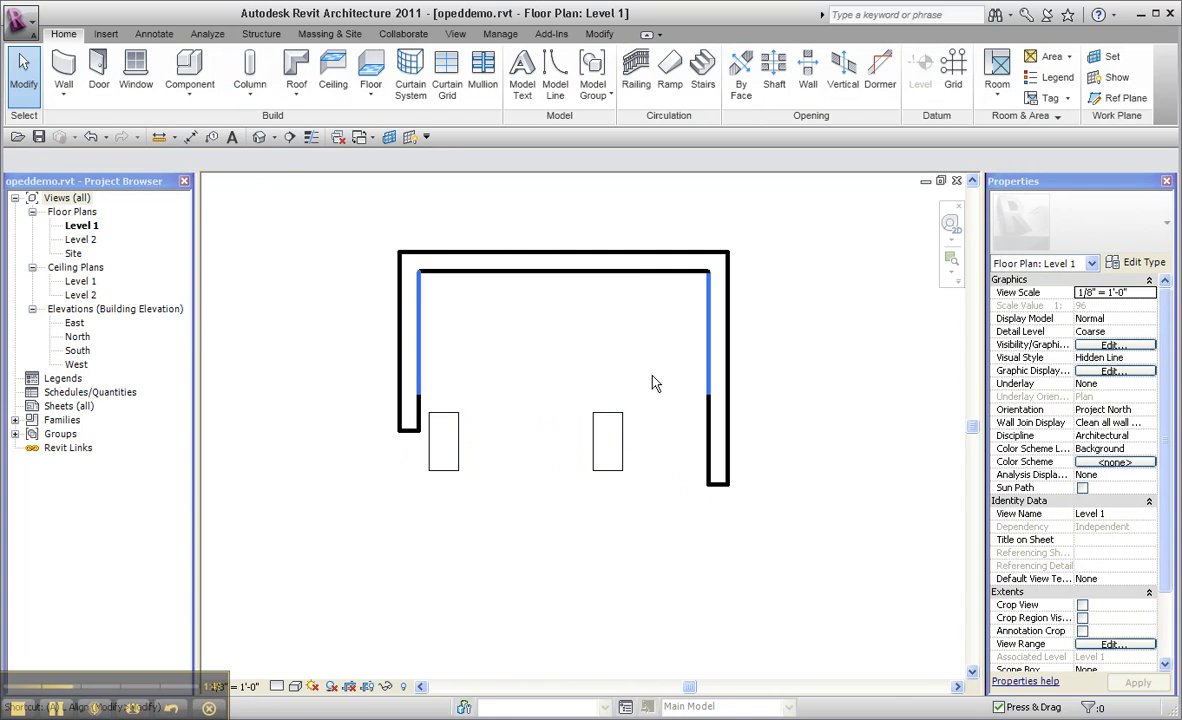
# - Align the component's right reference with the right wall's inner face and its left reference with the left wall's outer face
pyautogui.press('a')
pyautogui.press('l')
pyautogui.click(709, 417)
pyautogui.click(623, 439)
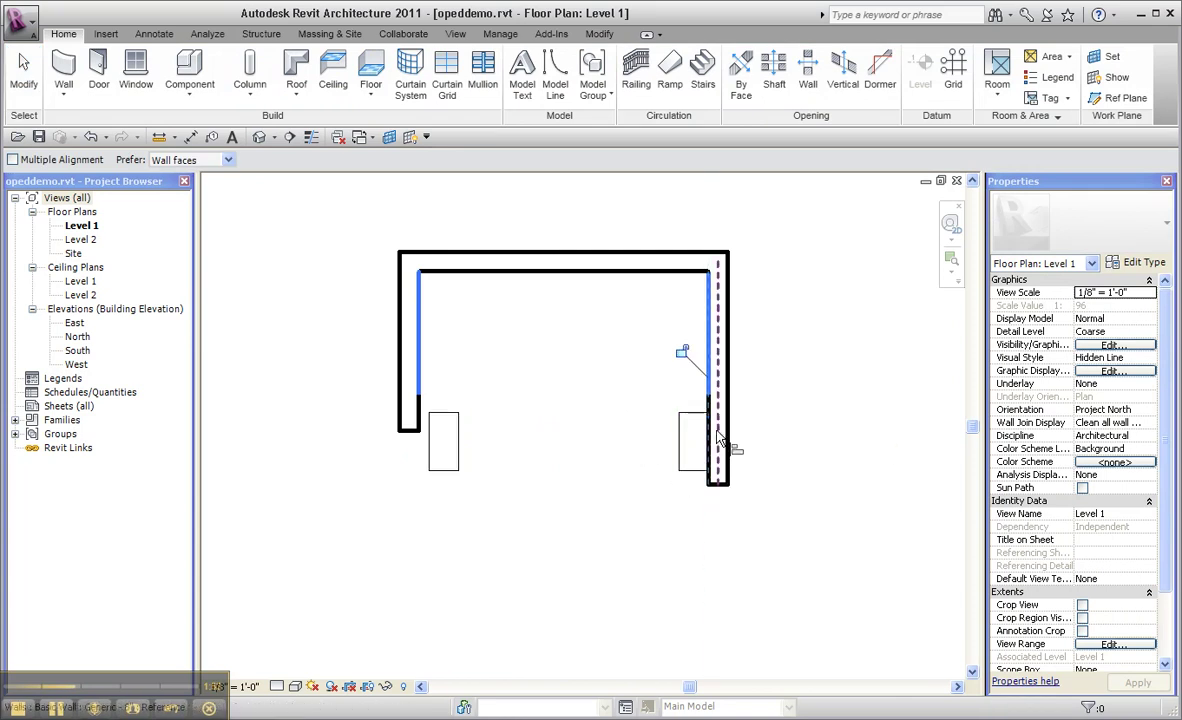
pyautogui.click(403, 378)
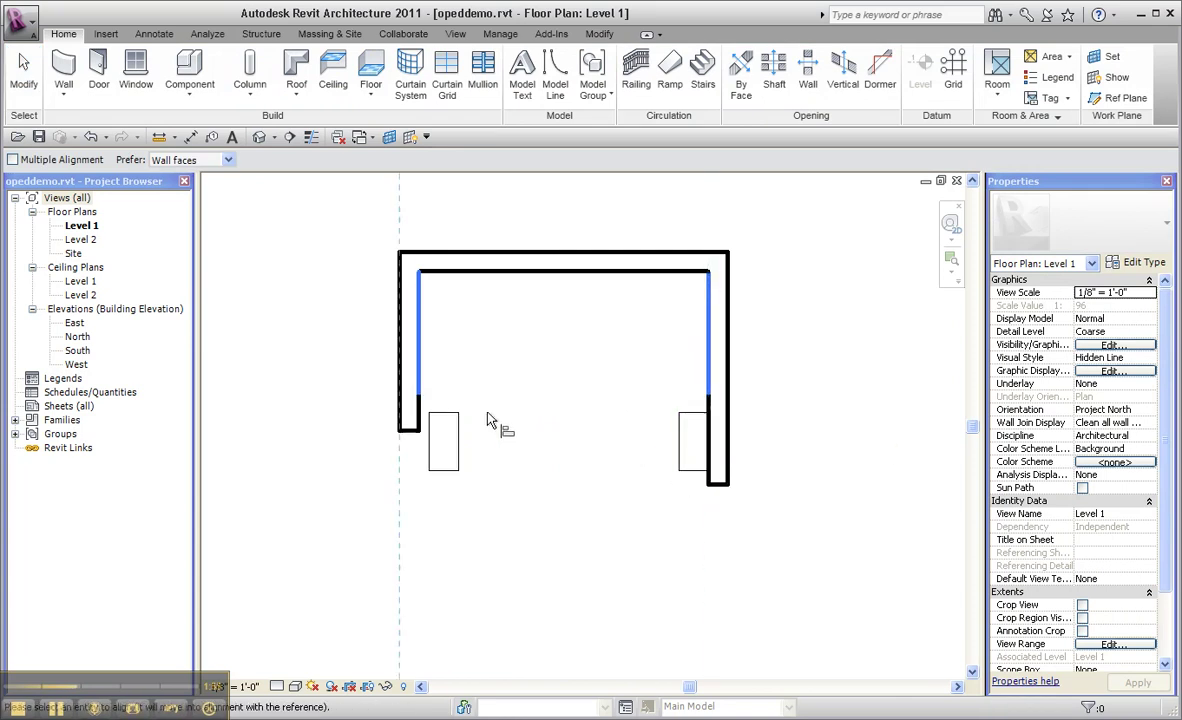
pyautogui.click(459, 455)
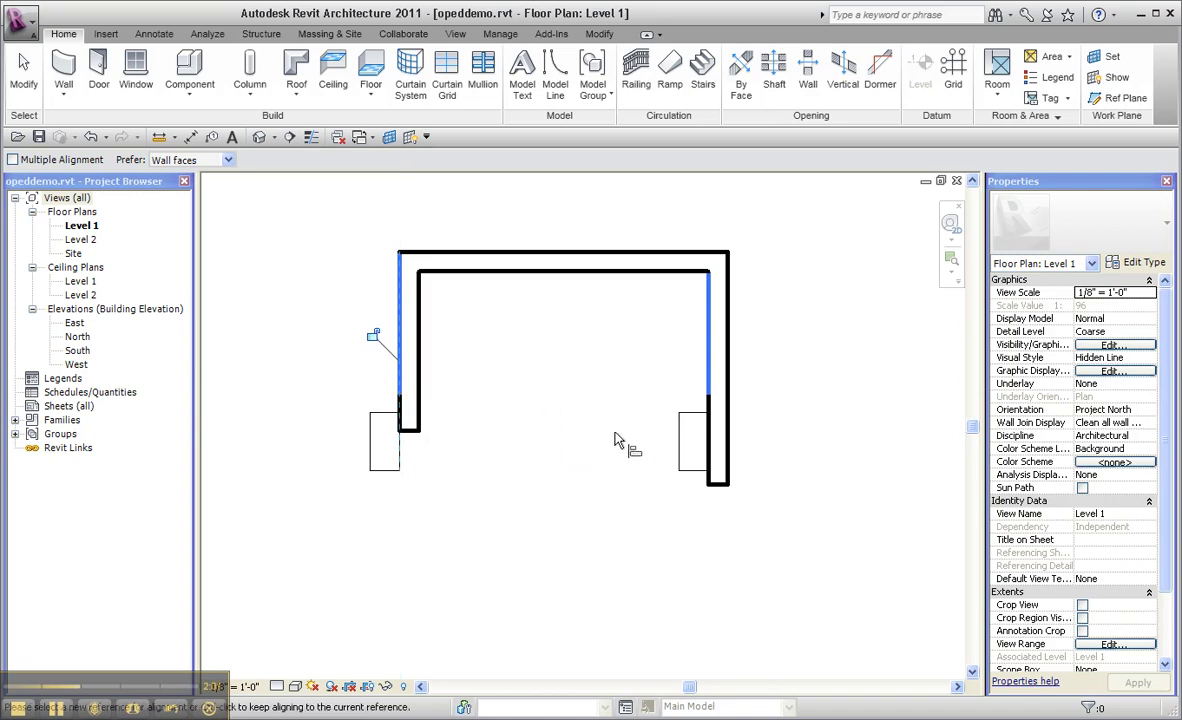
pyautogui.click(677, 455)
pyautogui.press('Escape')
pyautogui.press('Escape')
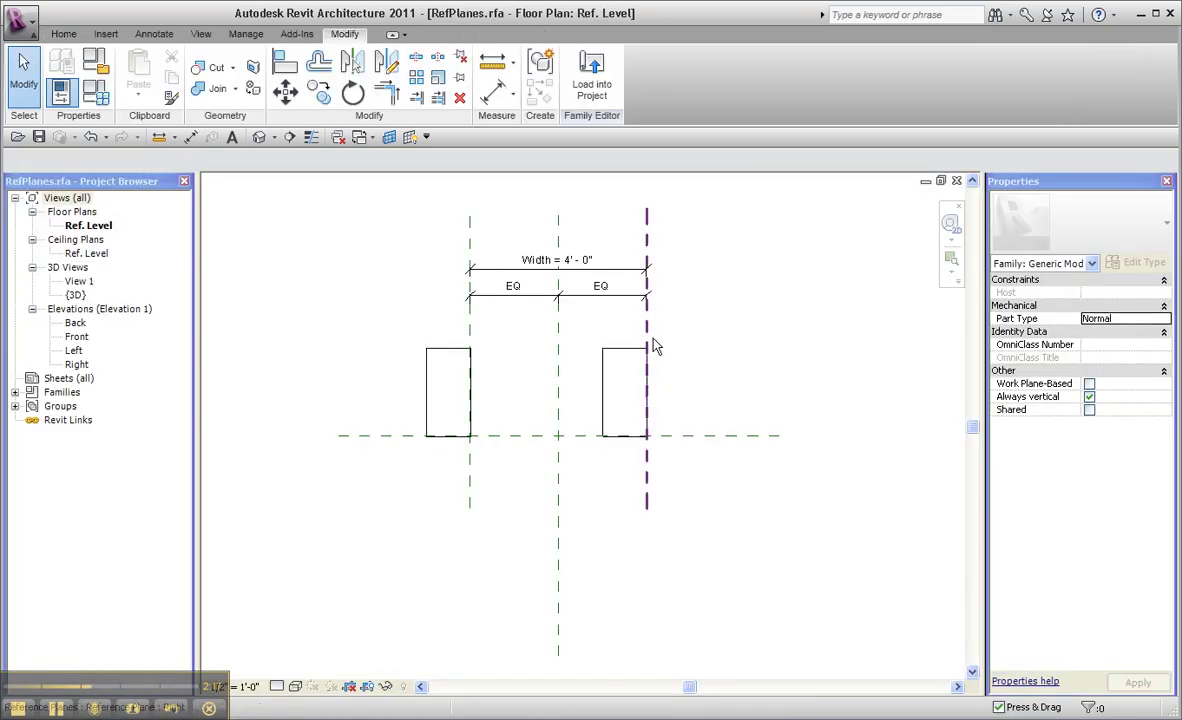
# - Examine the Right reference plane's Is Reference setting, the Width dimension's label, and the right extrusion beside the Right and Left planes
pyautogui.click(647, 336)
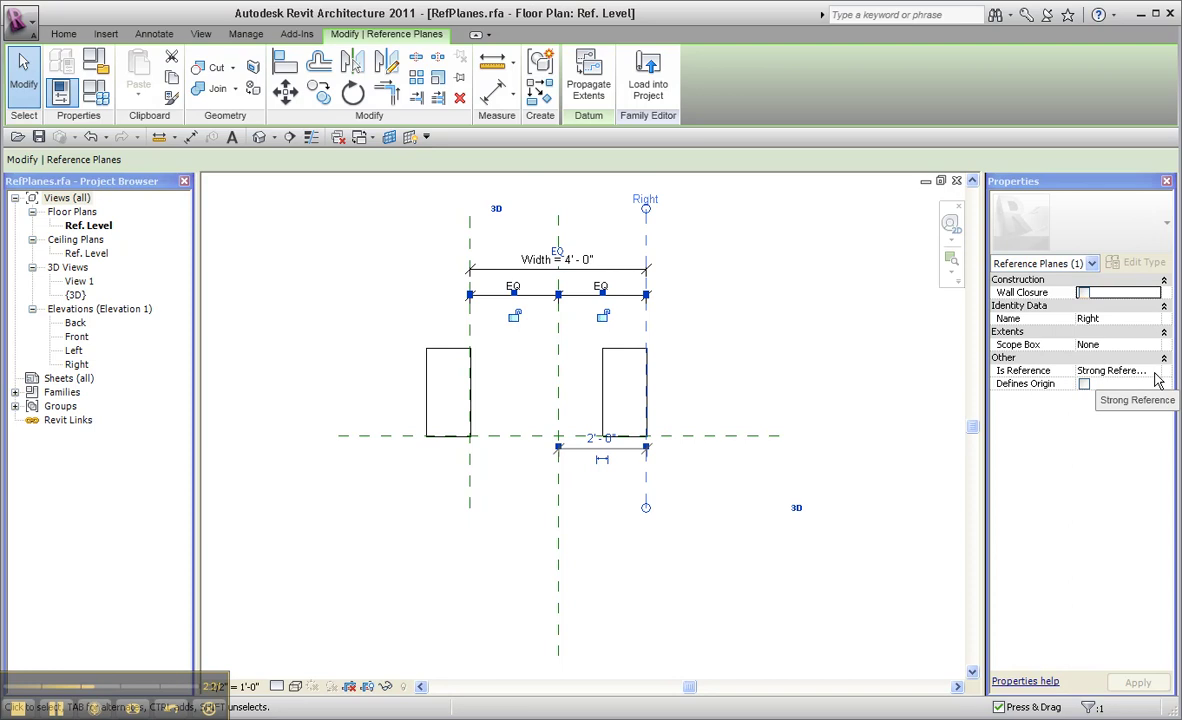
pyautogui.click(535, 268)
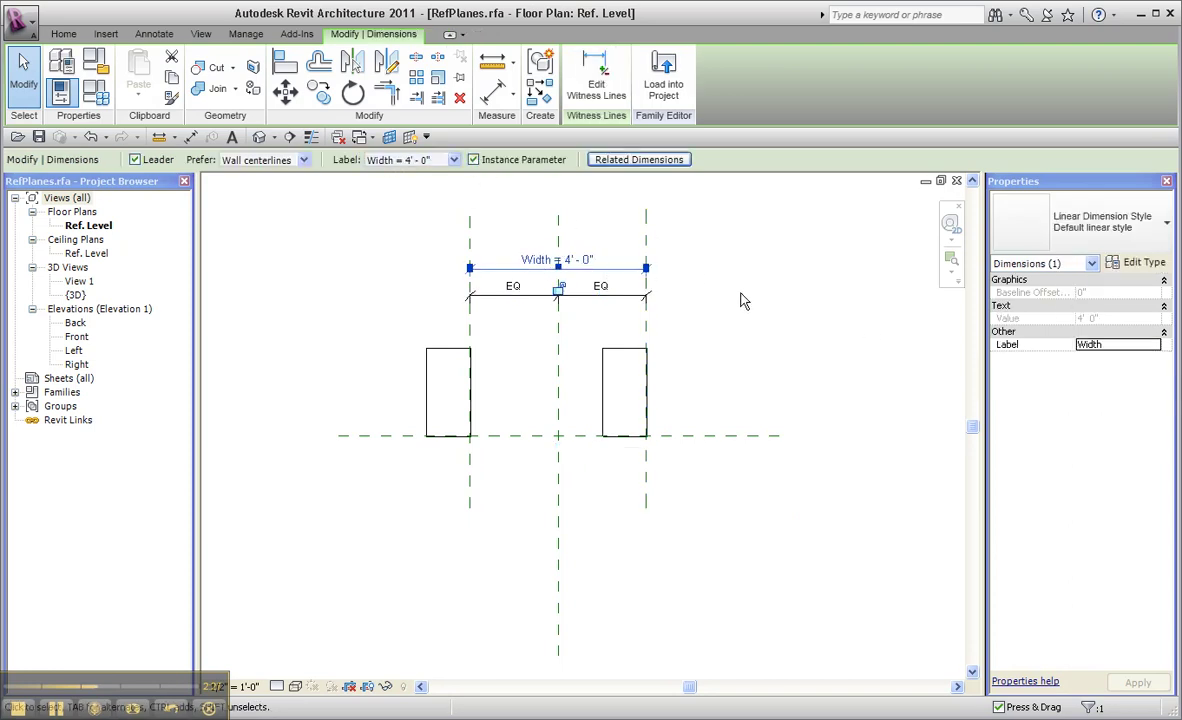
pyautogui.click(732, 327)
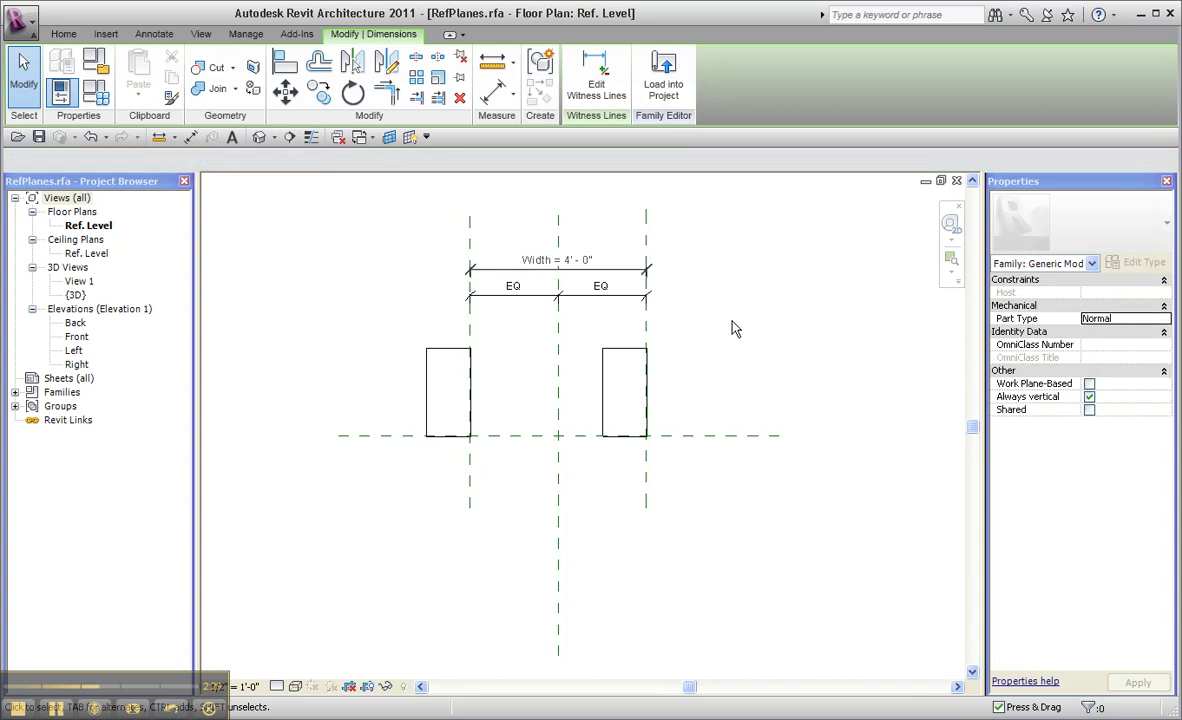
pyautogui.click(646, 325)
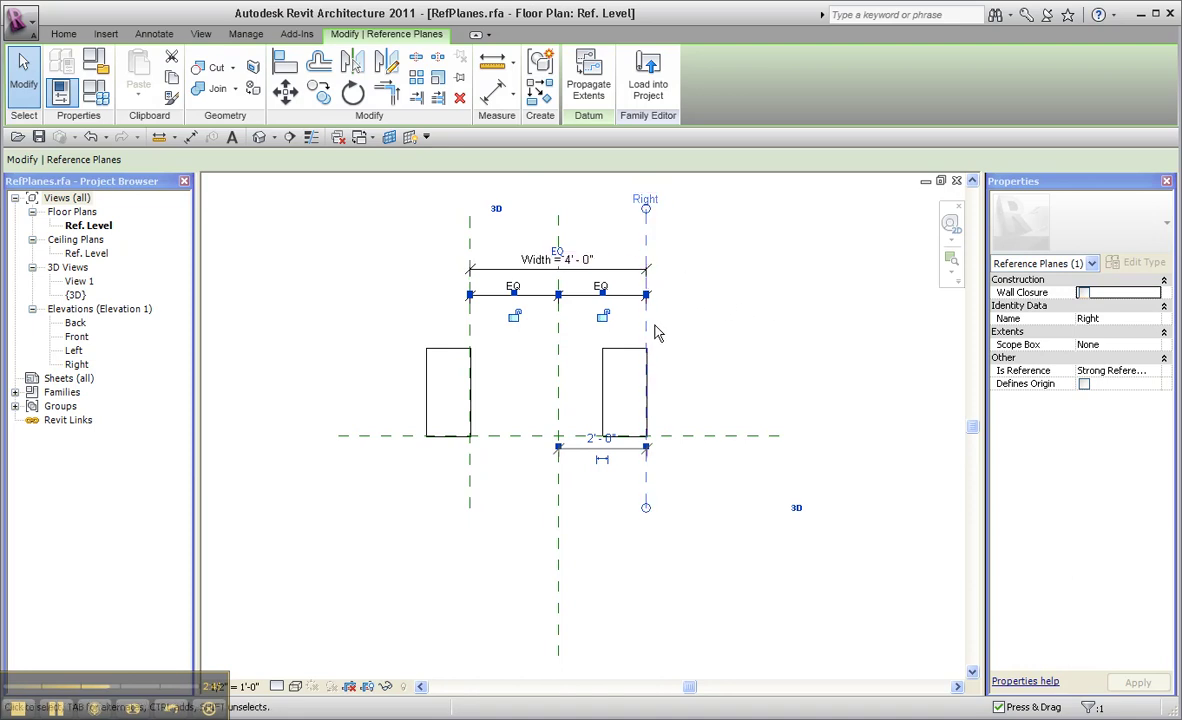
pyautogui.click(714, 322)
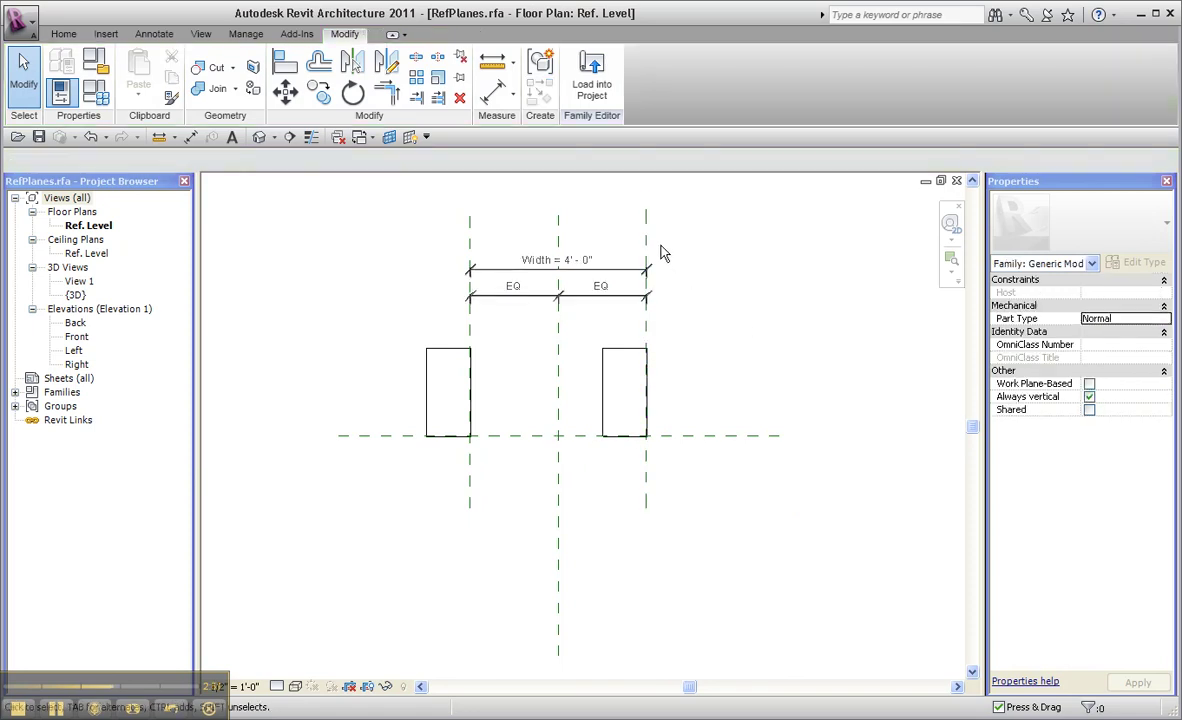
pyautogui.click(650, 388)
pyautogui.click(610, 349)
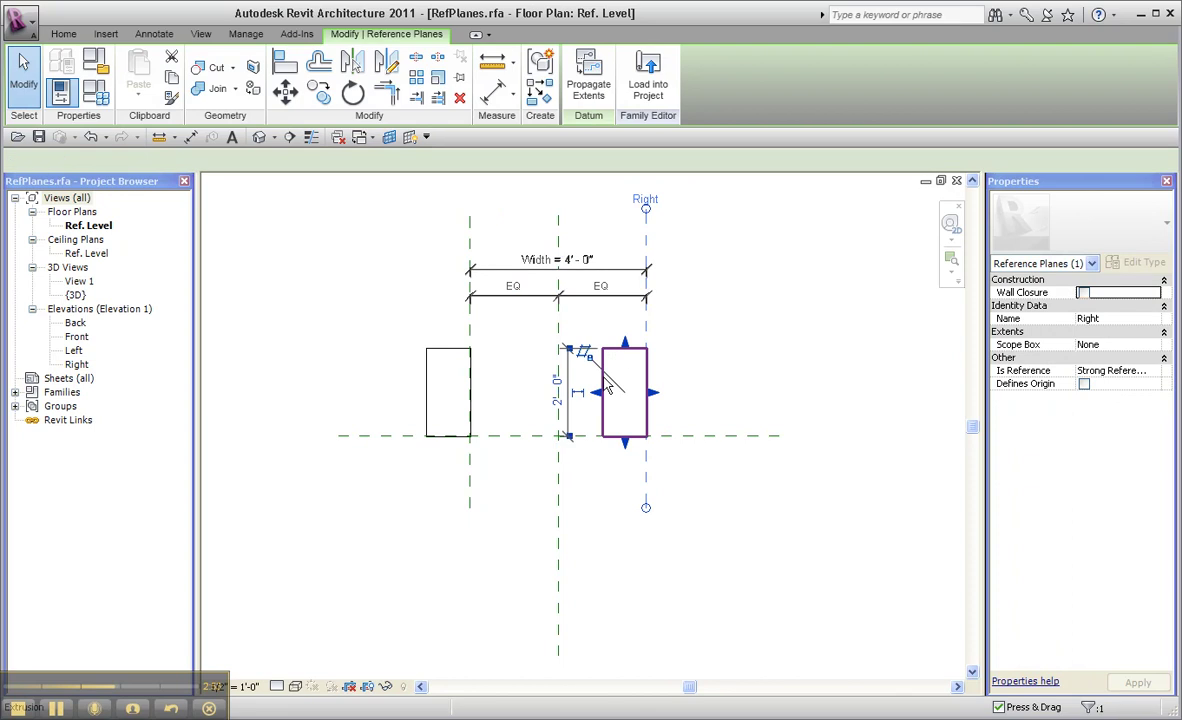
pyautogui.click(470, 357)
pyautogui.click(741, 346)
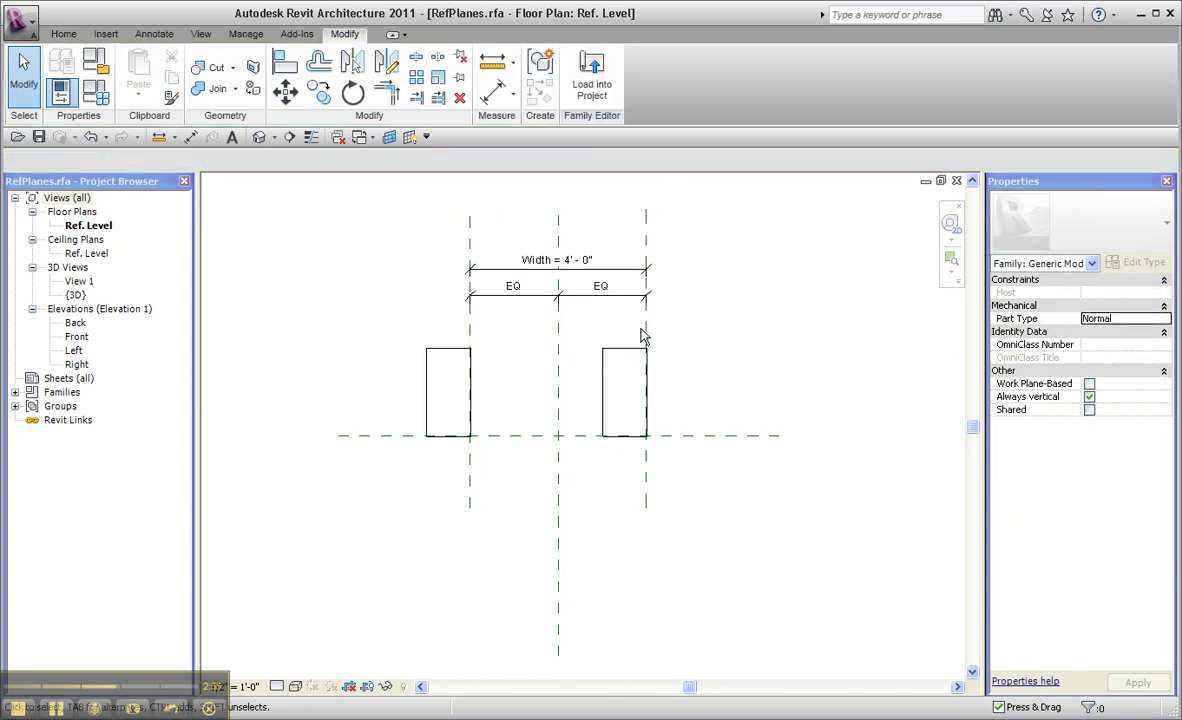
# - Check the Name property of the Right reference plane and of the Left reference plane
pyautogui.click(647, 332)
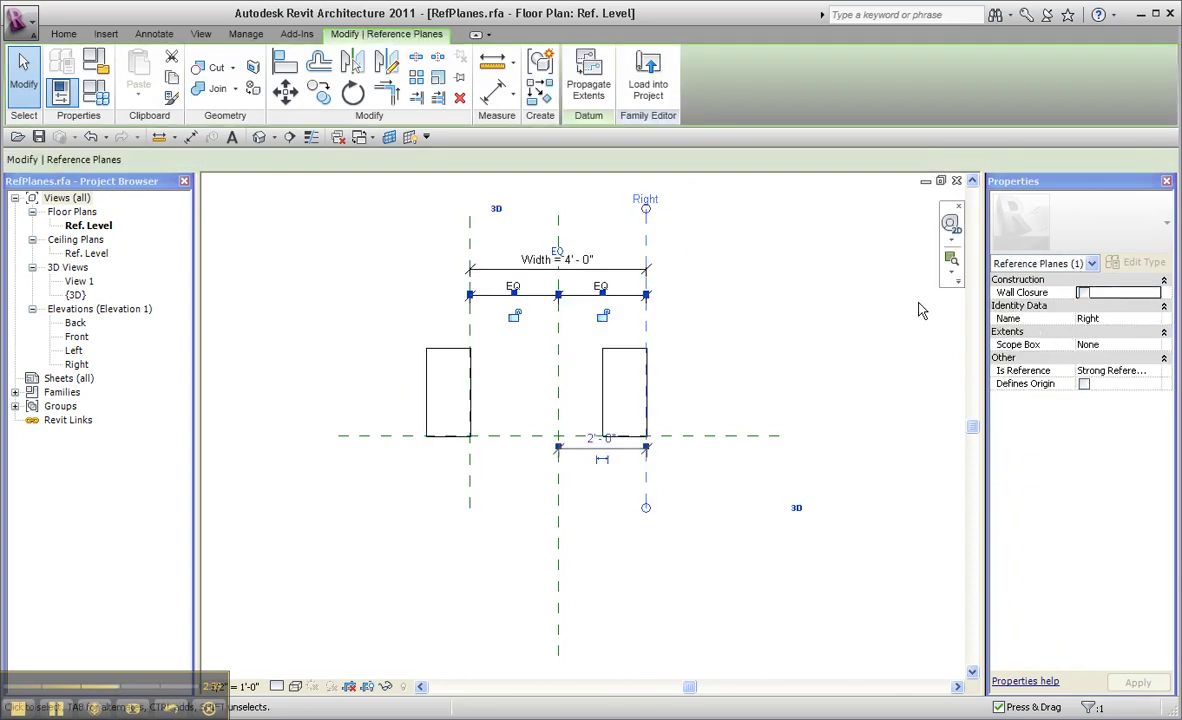
pyautogui.click(1129, 318)
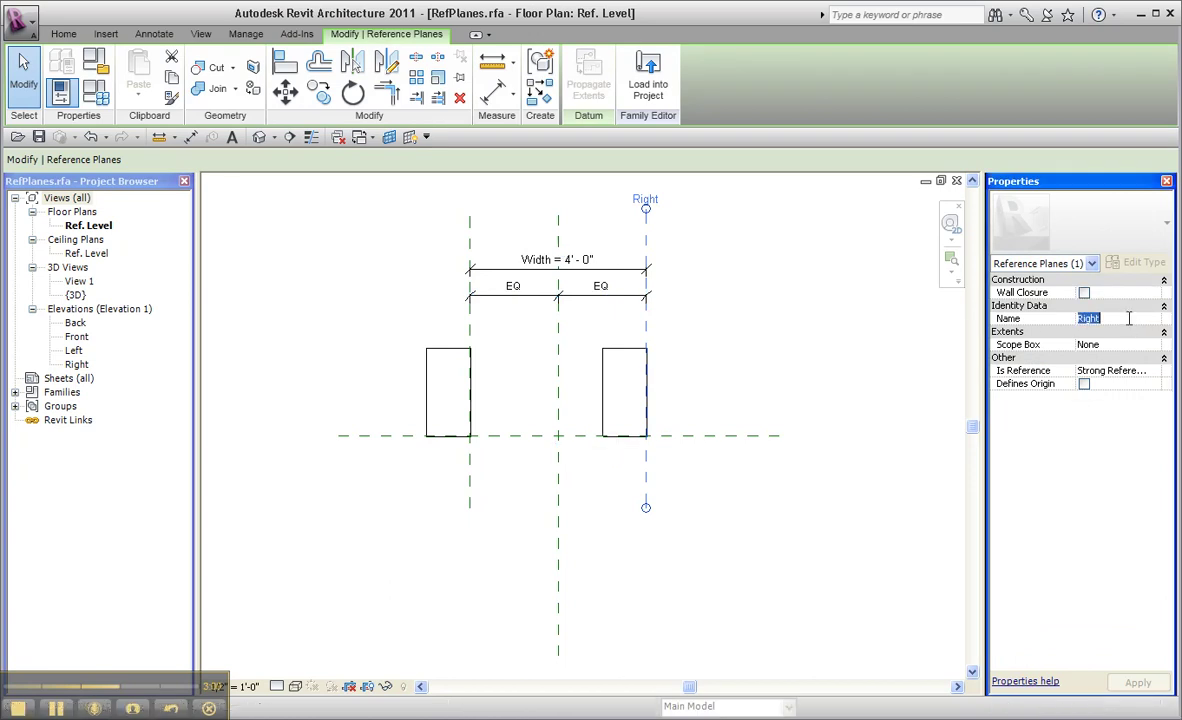
pyautogui.click(464, 237)
pyautogui.click(475, 222)
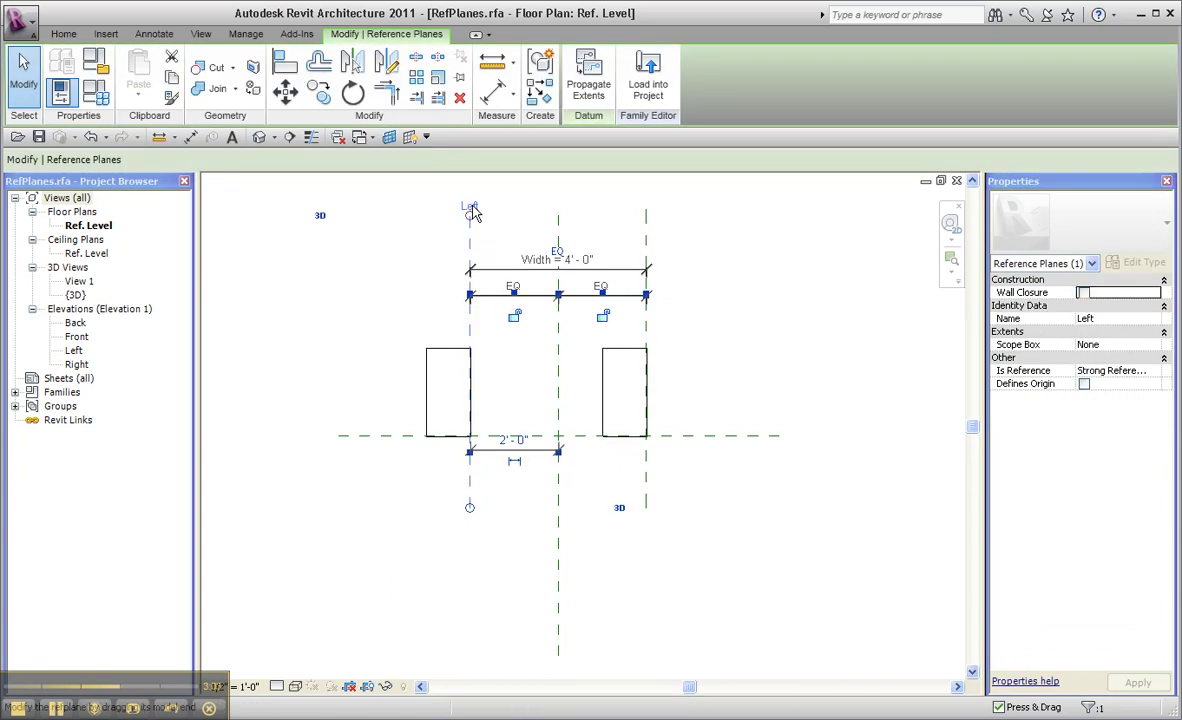
pyautogui.click(757, 303)
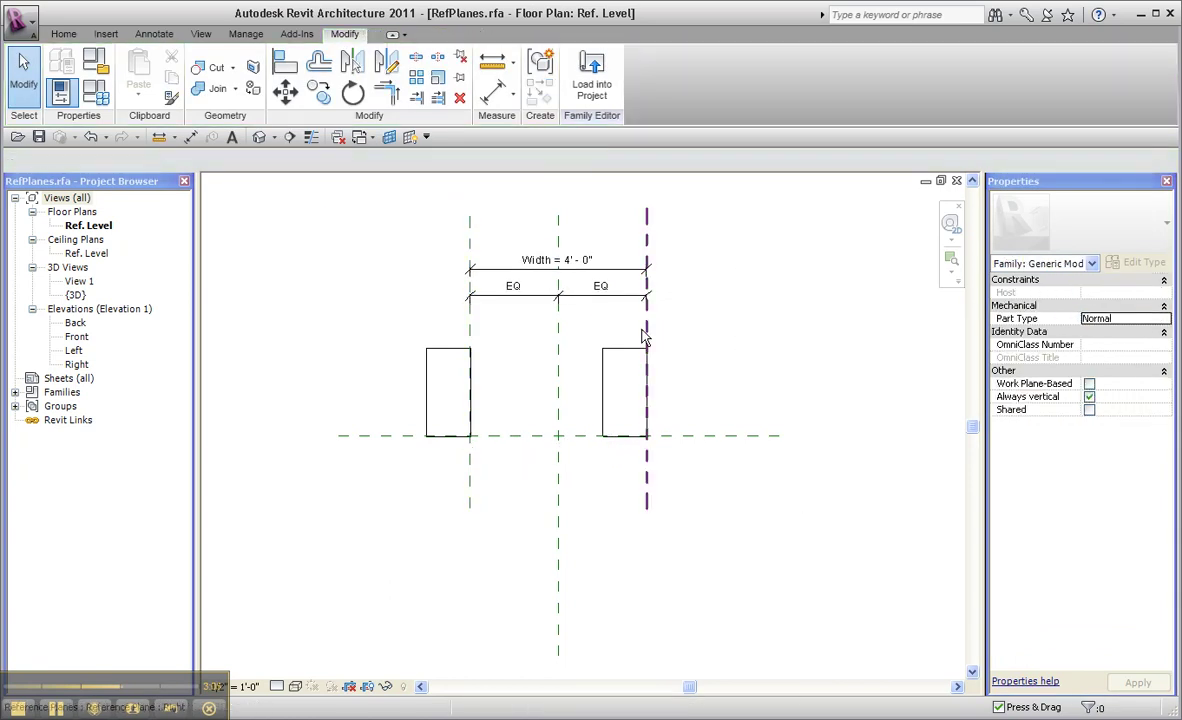
# - Compare the right extrusion's properties with those of the Right, Left, Center (Left/Right) and horizontal center reference planes
pyautogui.click(617, 350)
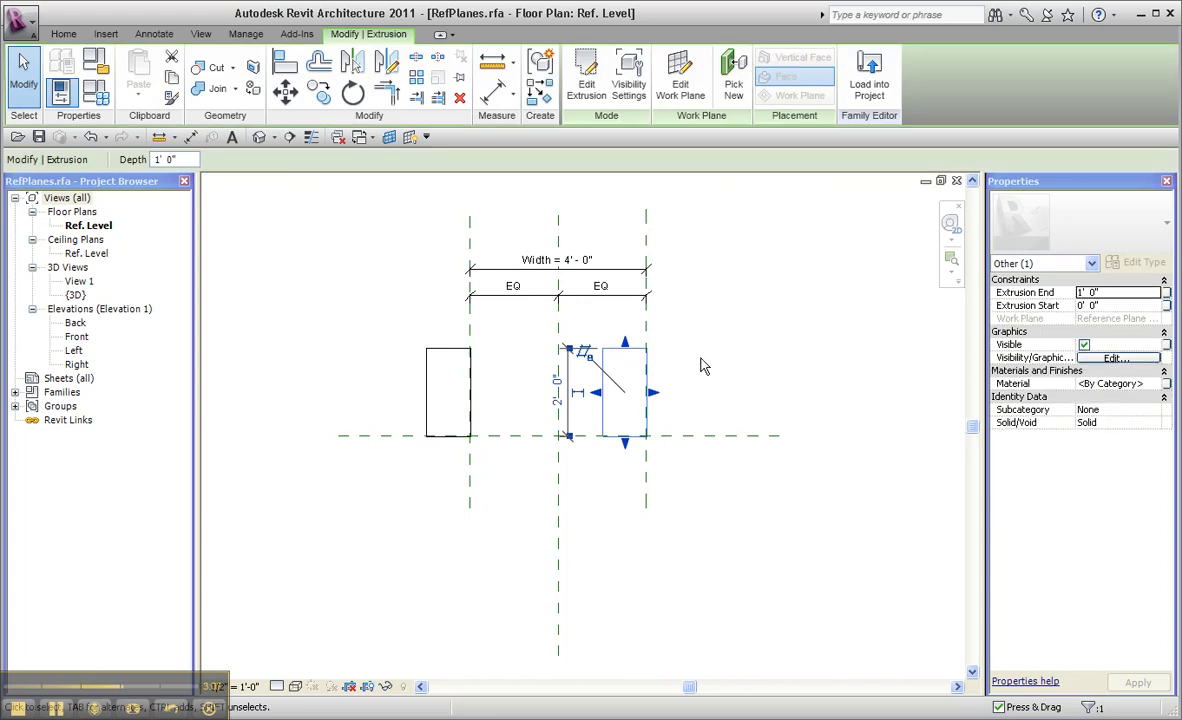
pyautogui.click(646, 326)
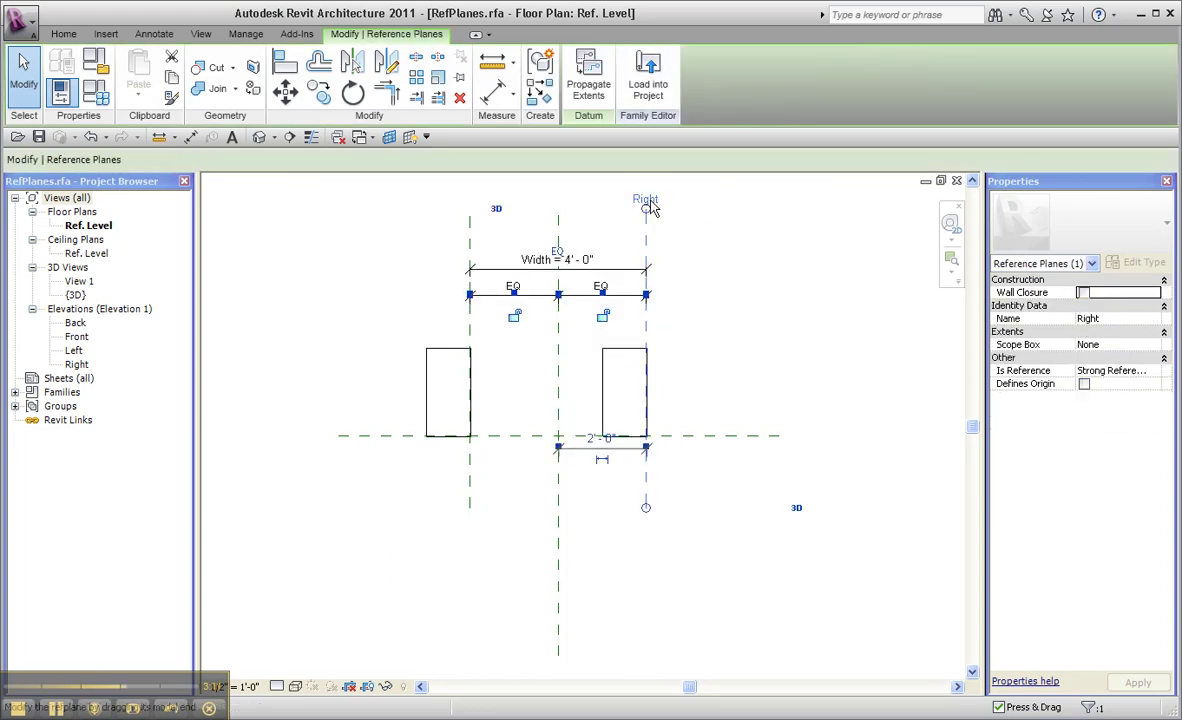
pyautogui.click(627, 349)
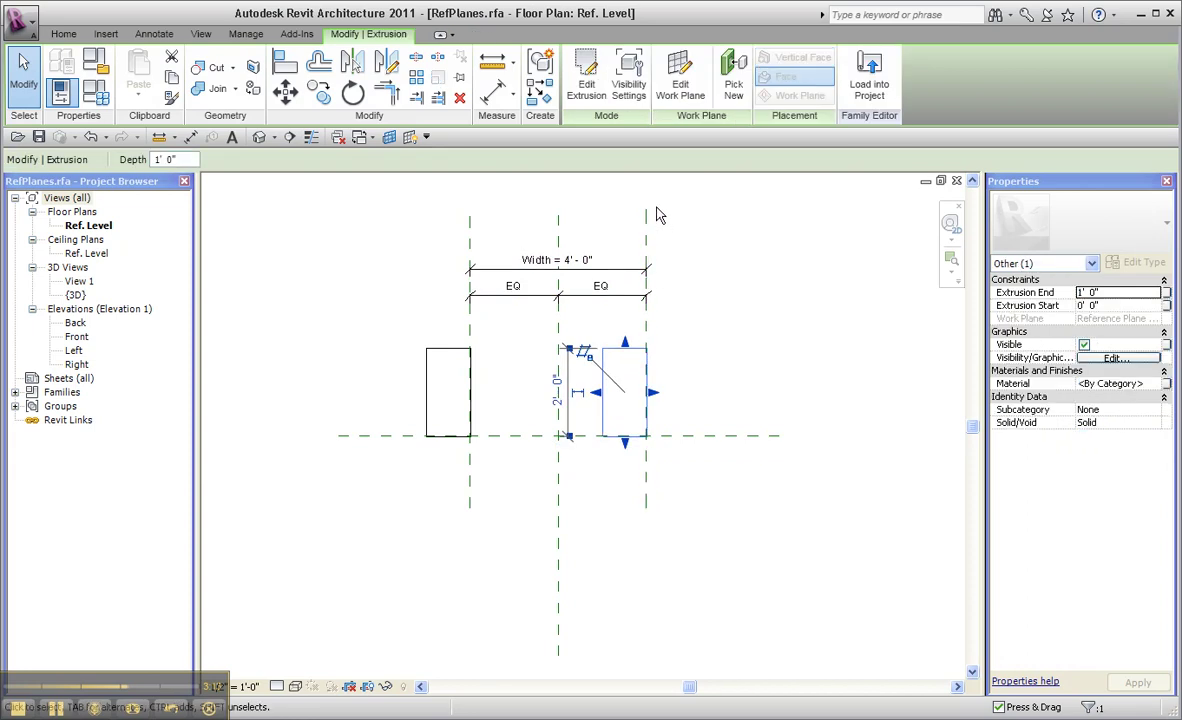
pyautogui.click(648, 224)
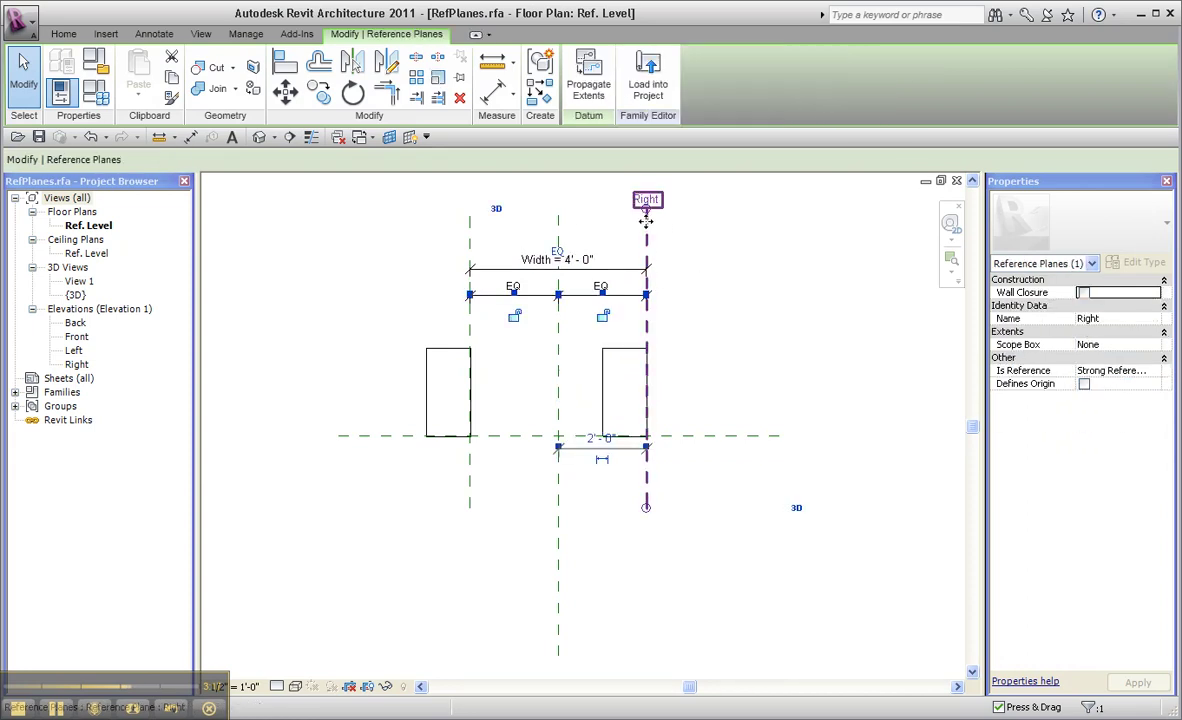
pyautogui.click(472, 248)
pyautogui.click(685, 250)
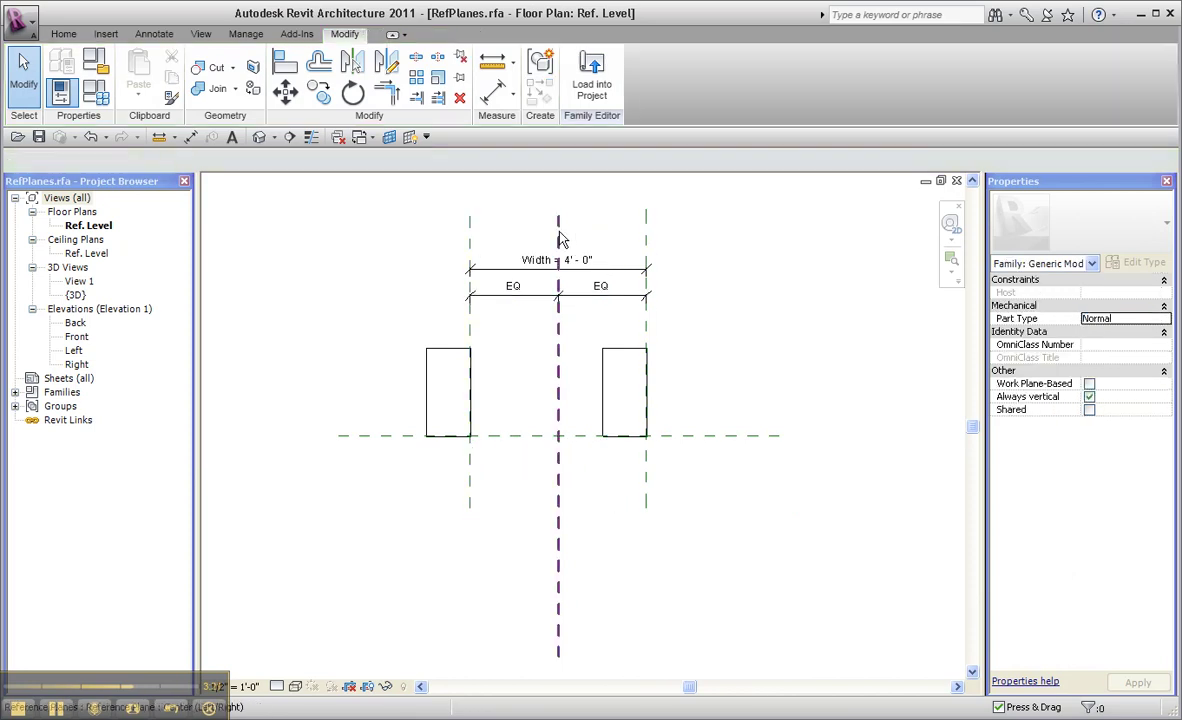
pyautogui.click(558, 230)
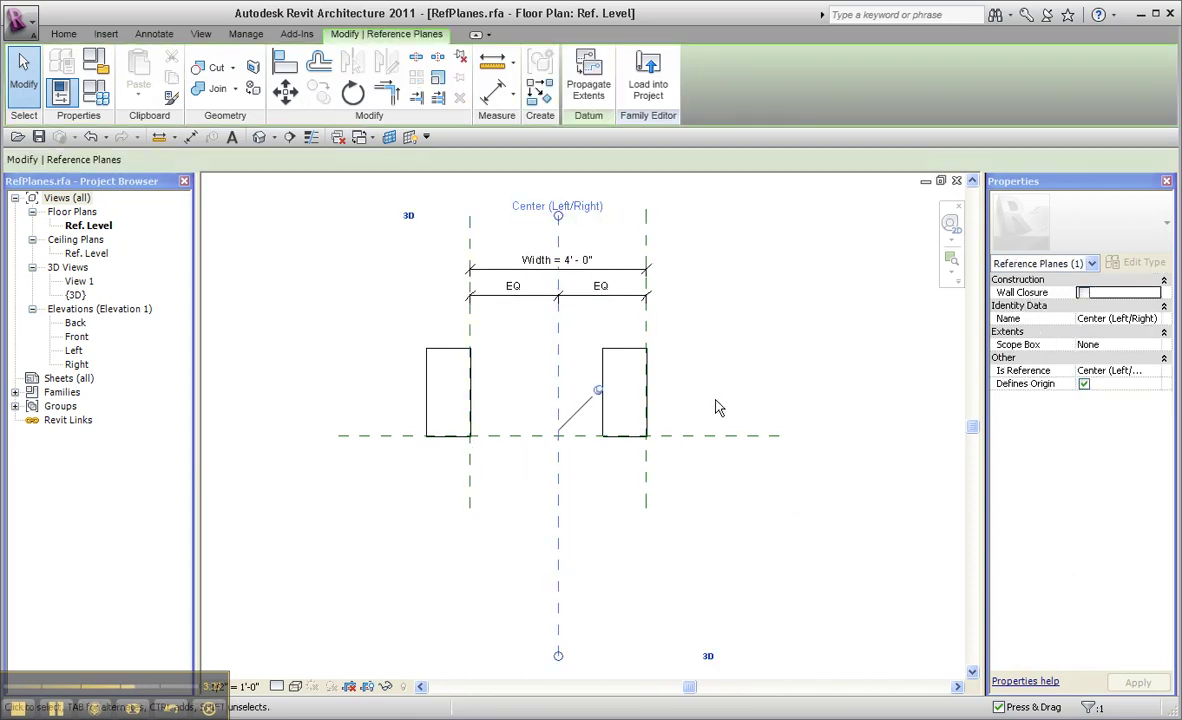
pyautogui.click(740, 436)
pyautogui.click(743, 384)
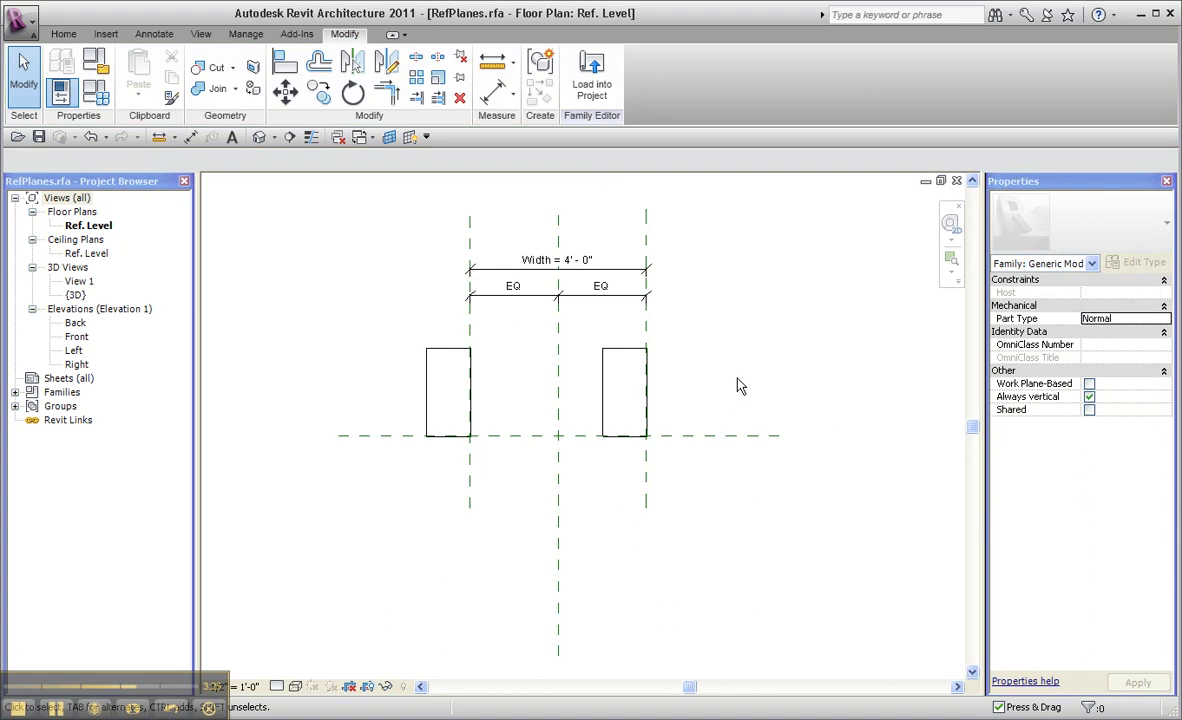
# - Open the family's {3D} view and set the work plane to Reference Plane : Center (Left/Right)
pyautogui.doubleClick(75, 296)
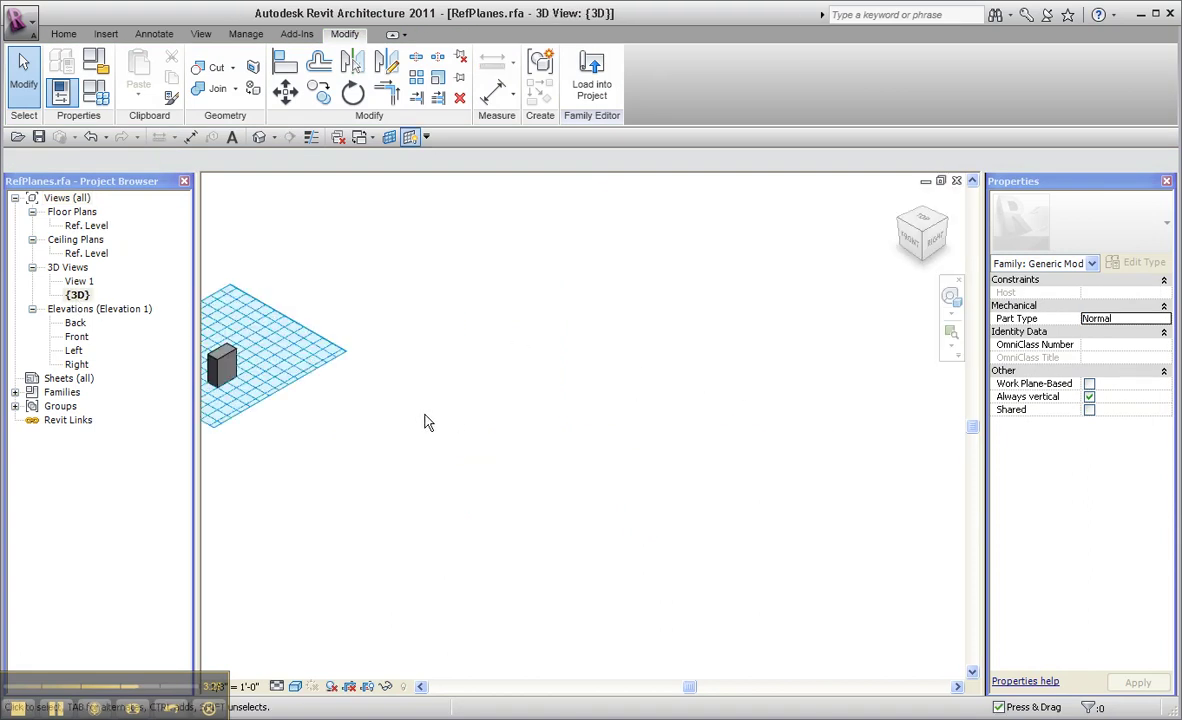
pyautogui.press('z')
pyautogui.press('f')
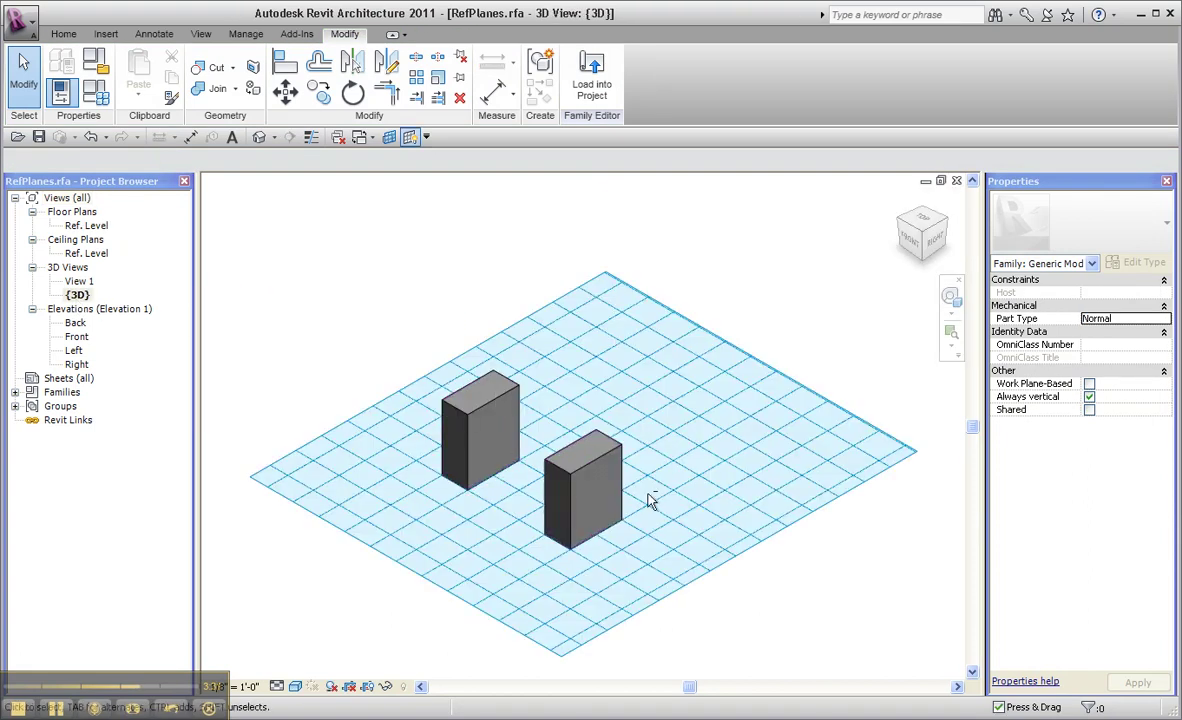
pyautogui.click(389, 138)
pyautogui.click(638, 369)
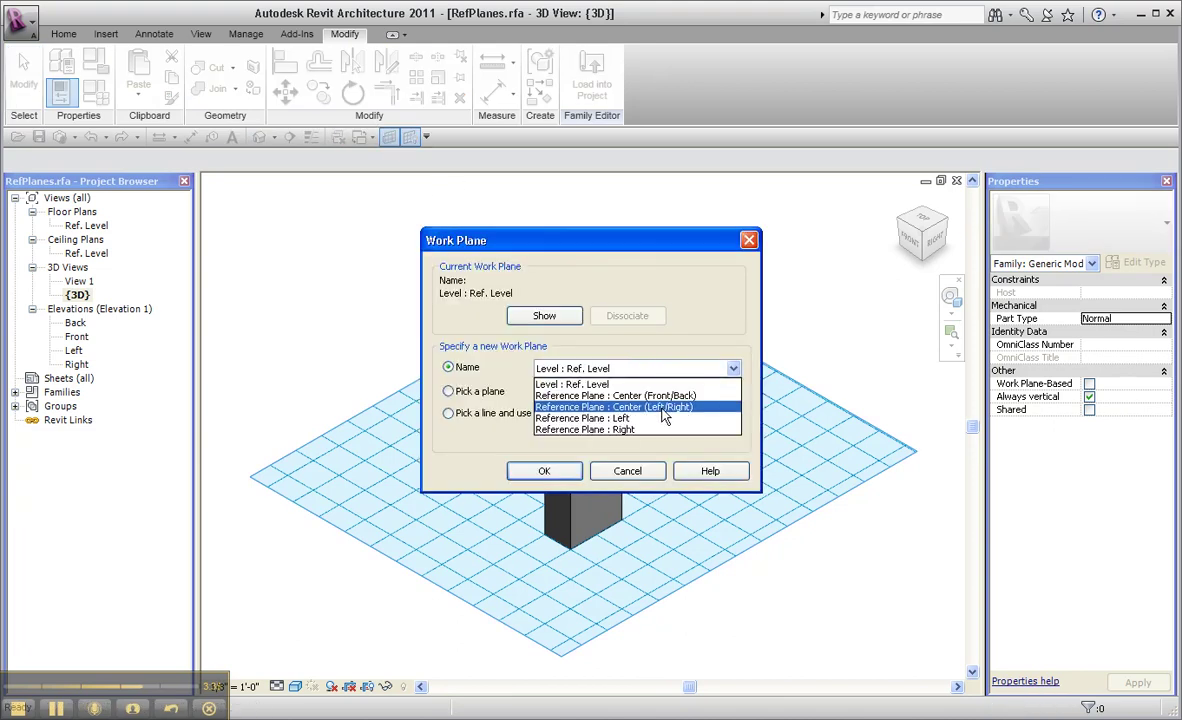
pyautogui.click(663, 408)
pyautogui.click(544, 470)
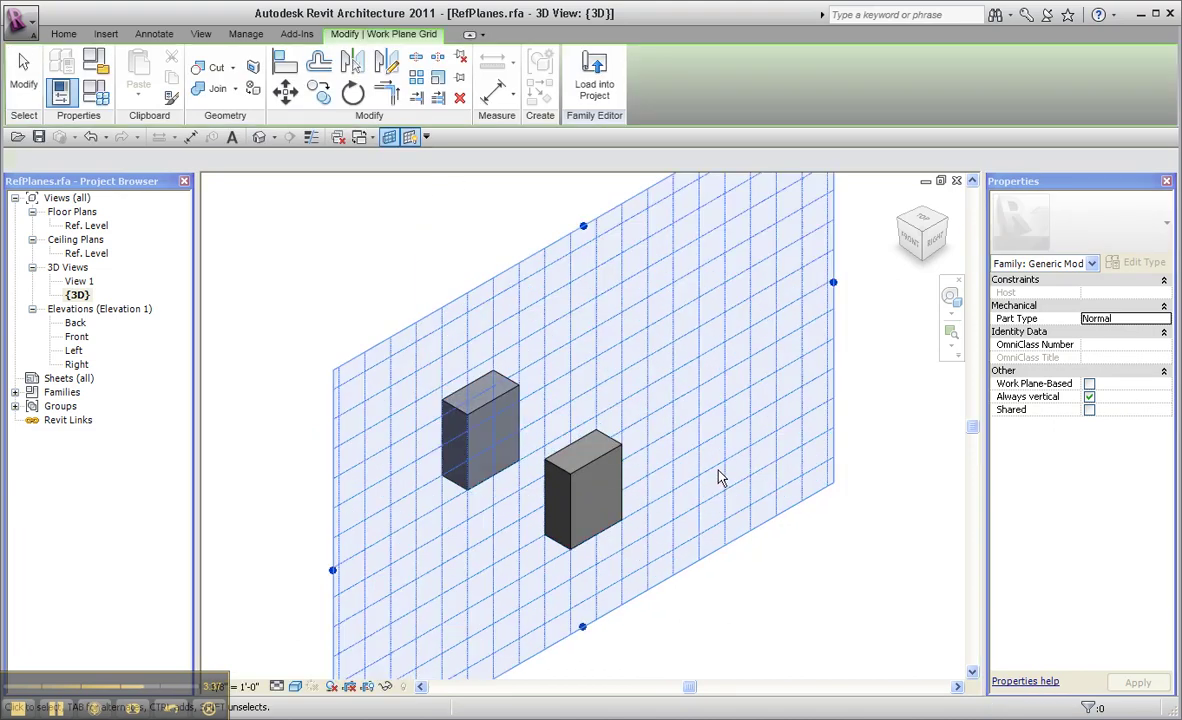
# - Create an extrusion 1' 0" deep from a closed four-sided profile about 4' long, sketched on the Center (Left/Right) work plane
pyautogui.click(63, 34)
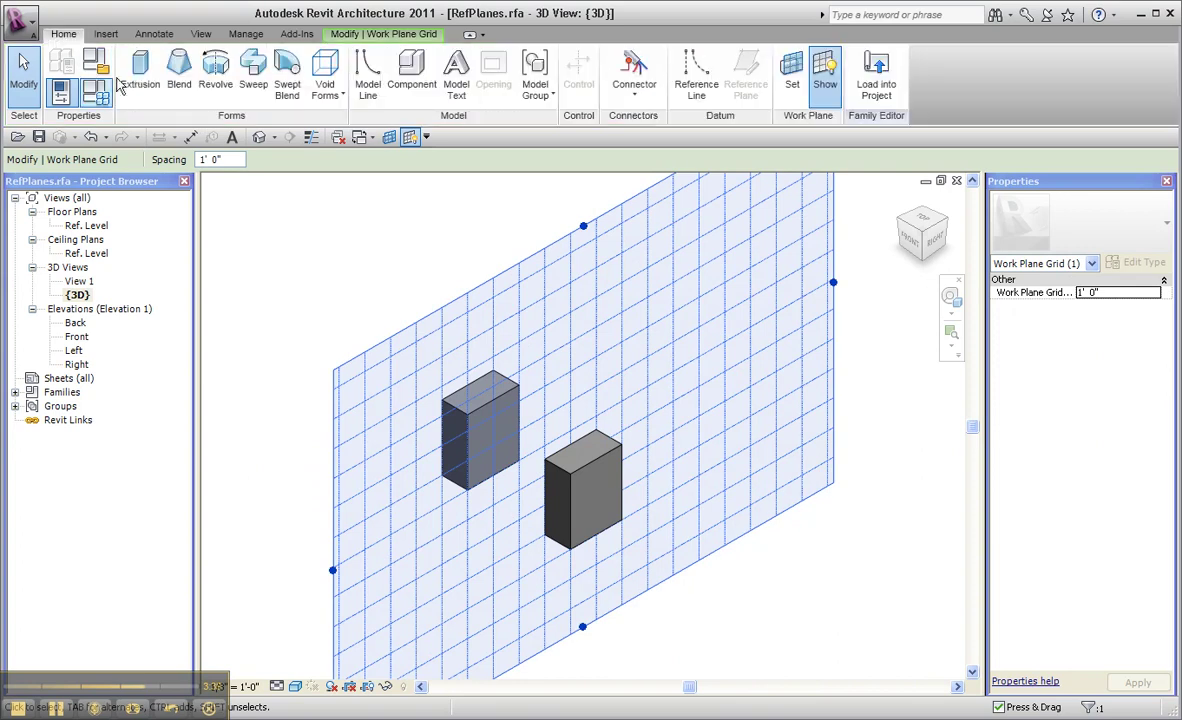
pyautogui.click(132, 82)
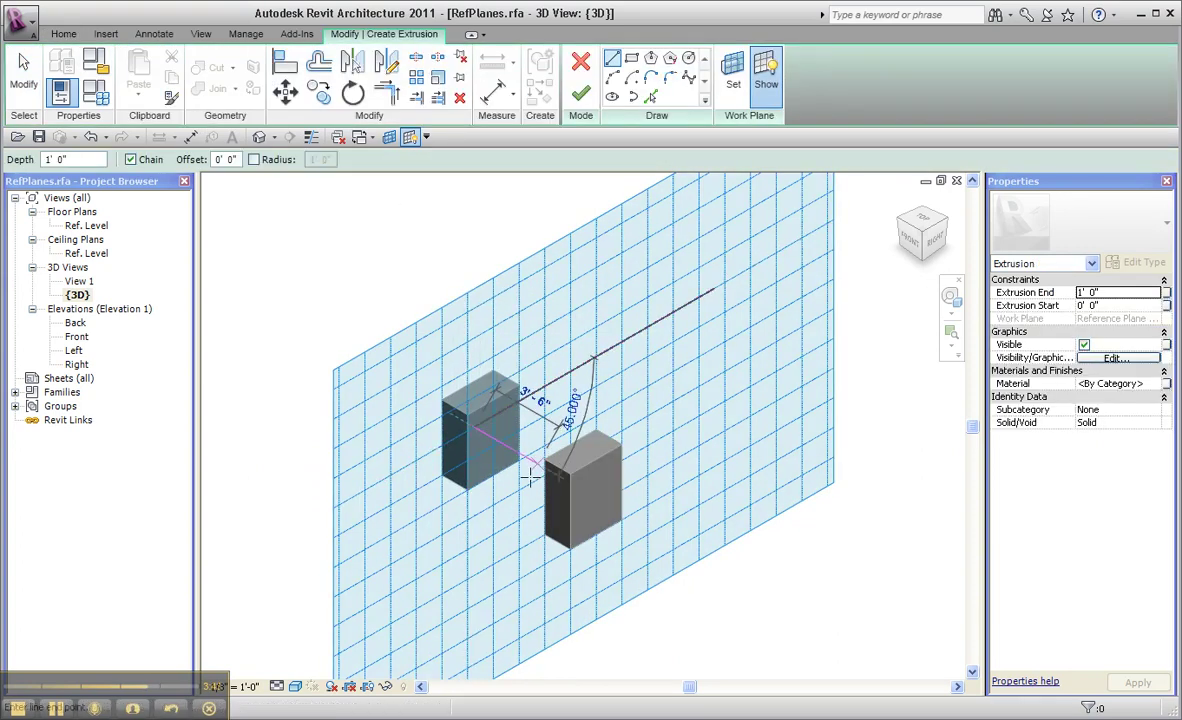
pyautogui.click(474, 416)
pyautogui.click(576, 372)
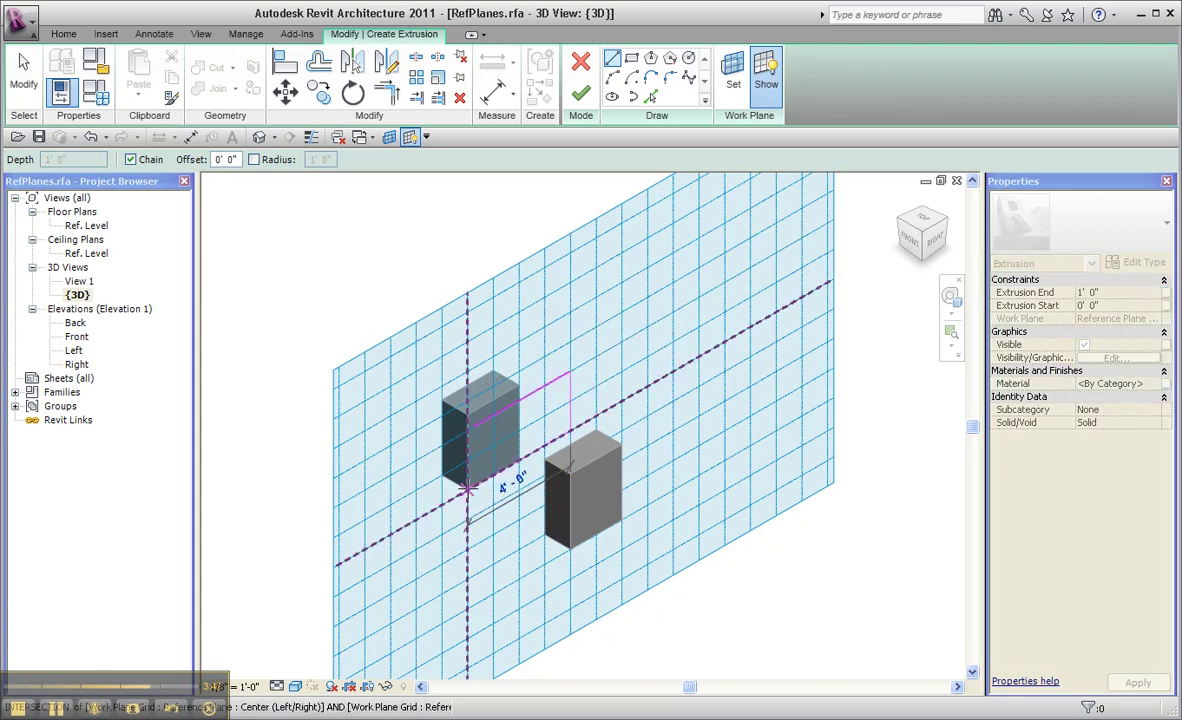
pyautogui.click(467, 490)
pyautogui.click(468, 430)
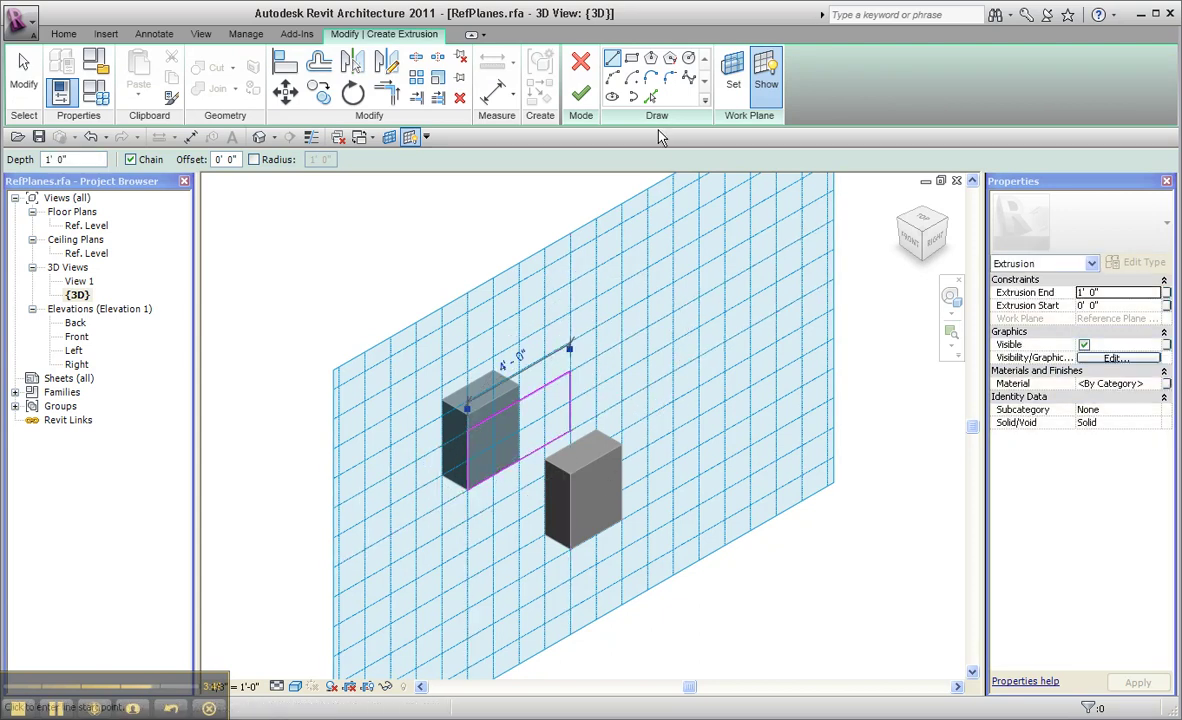
pyautogui.click(581, 91)
# - Open the Ref. Level floor plan and view the new extrusion beside the center plane close up
pyautogui.doubleClick(88, 225)
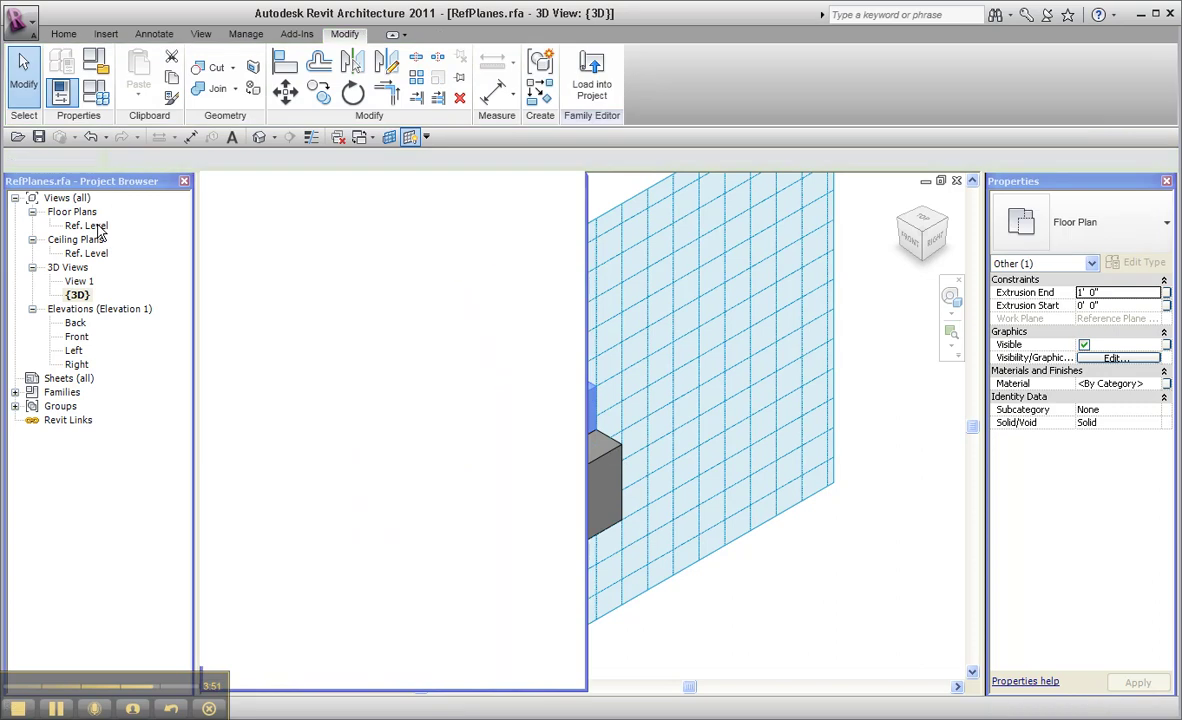
pyautogui.click(496, 367)
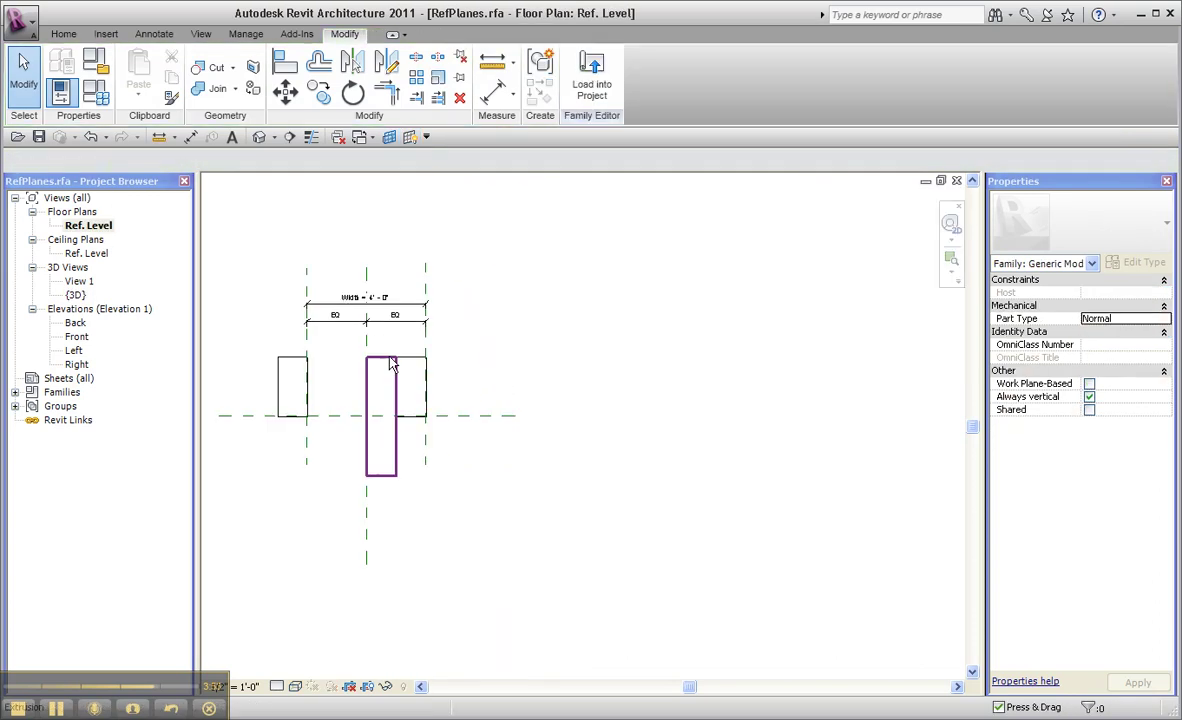
pyautogui.click(391, 362)
pyautogui.press('z')
pyautogui.press('r')
pyautogui.moveTo(217, 240); pyautogui.dragTo(478, 440)
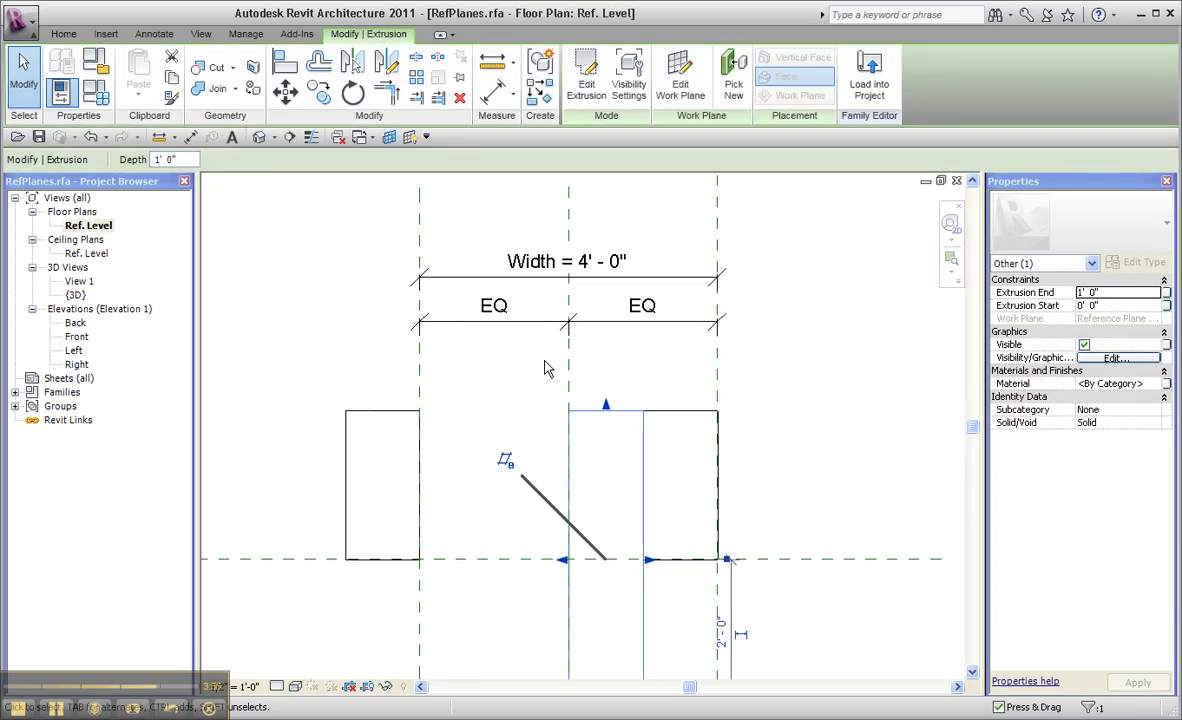
# - Inspect the properties of the middle, right and left extrusions, including the Extrusion End value of the middle one
pyautogui.click(683, 272)
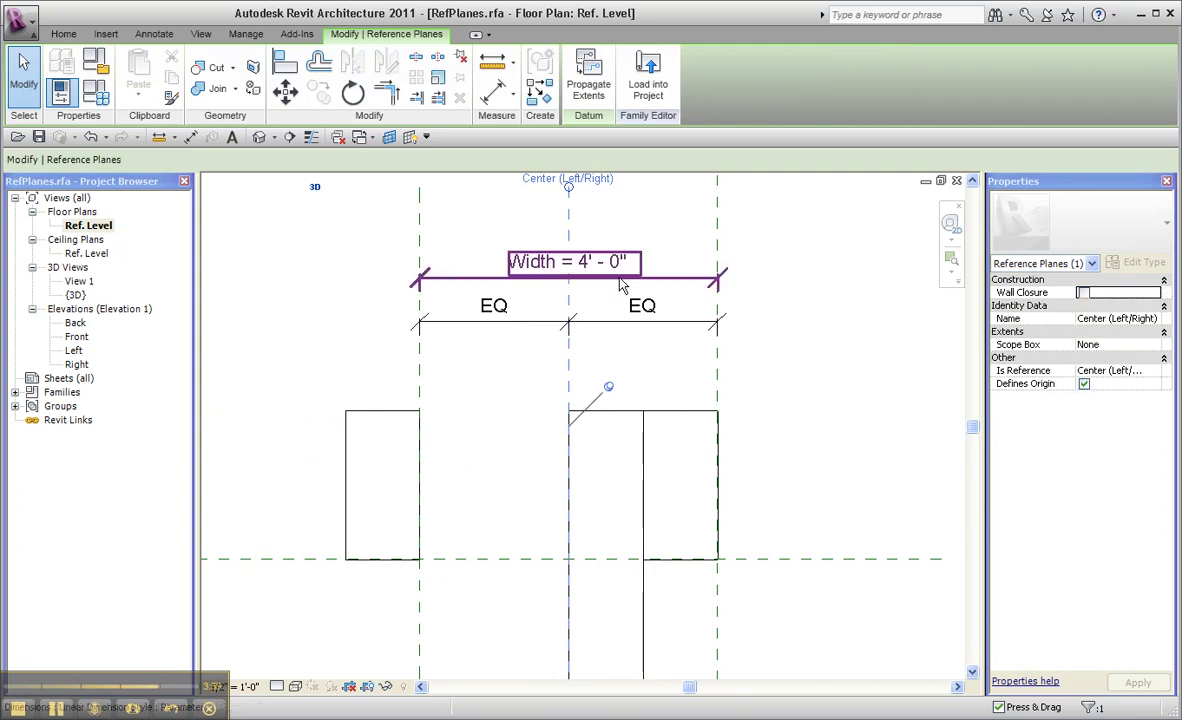
pyautogui.click(642, 455)
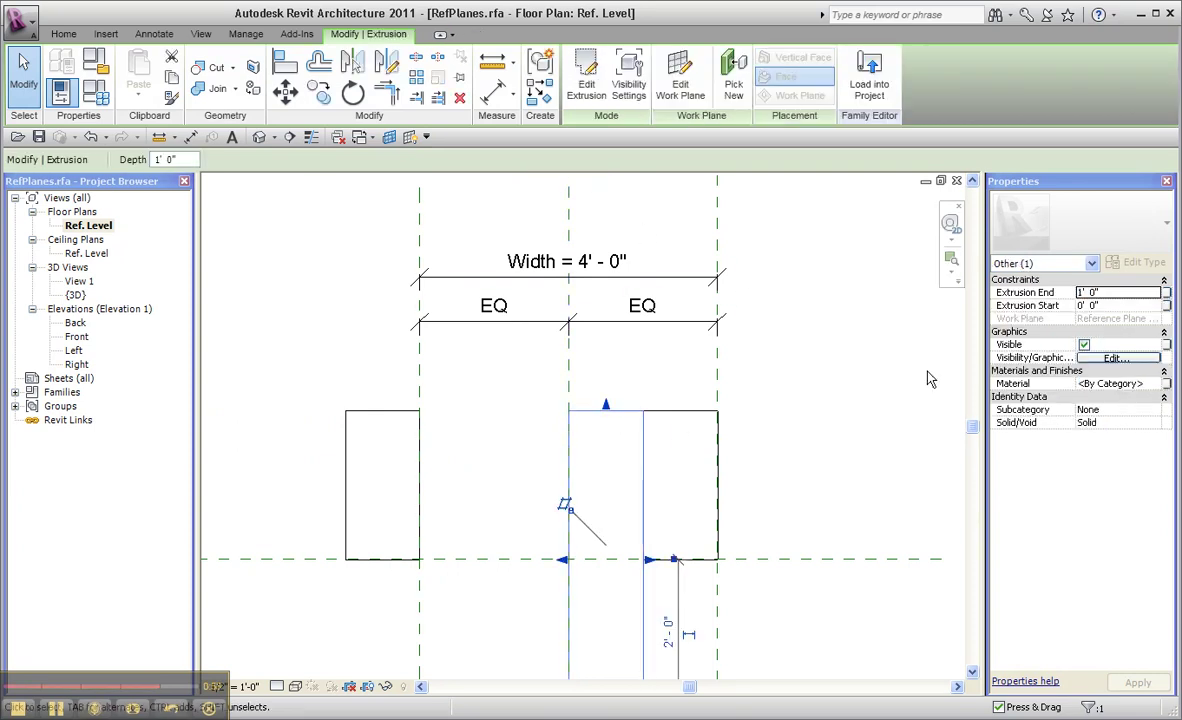
pyautogui.click(1124, 293)
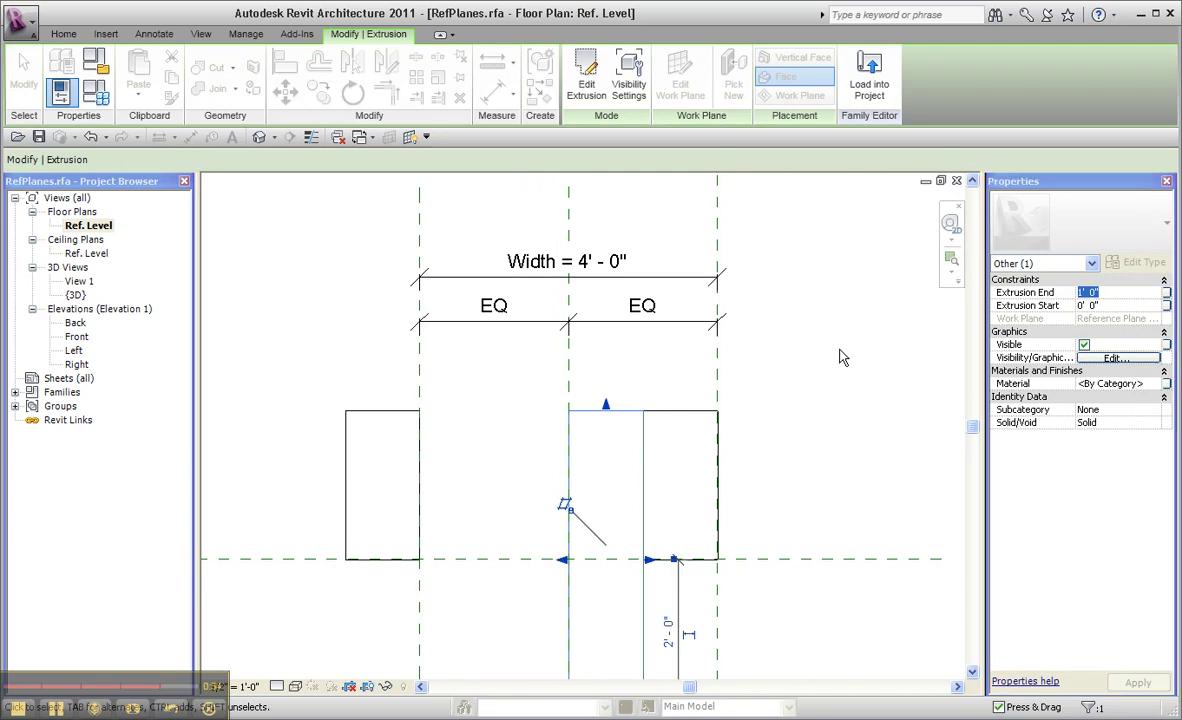
pyautogui.click(699, 412)
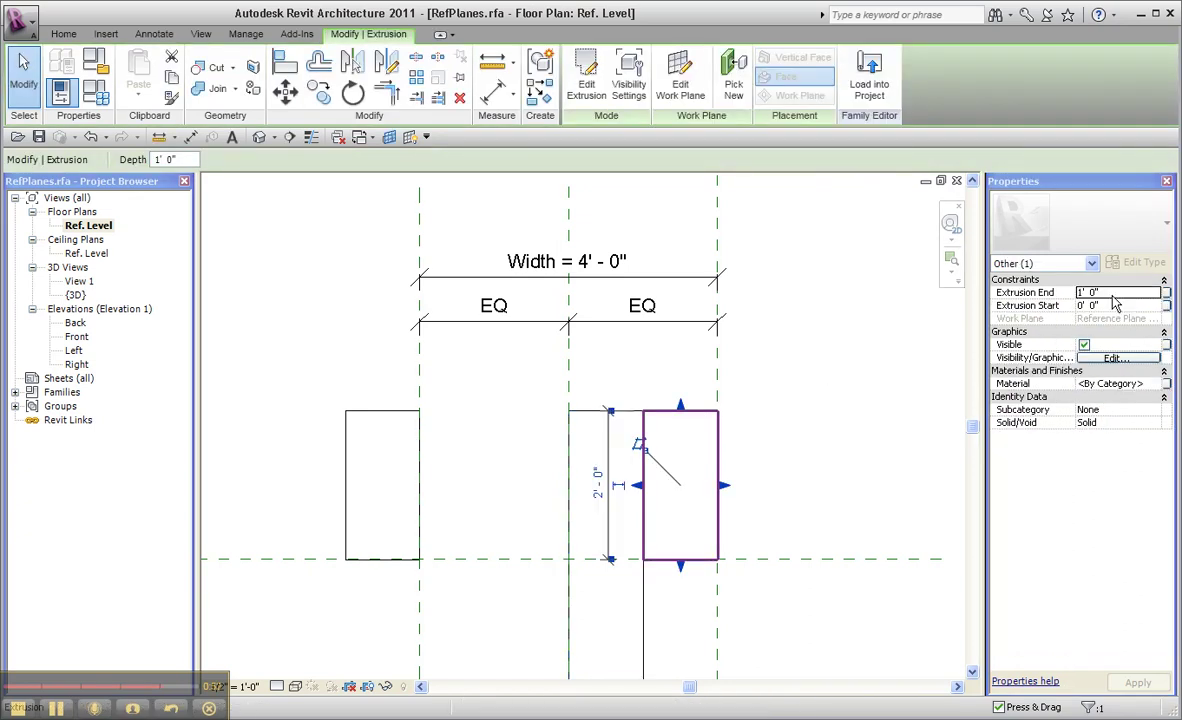
pyautogui.click(396, 417)
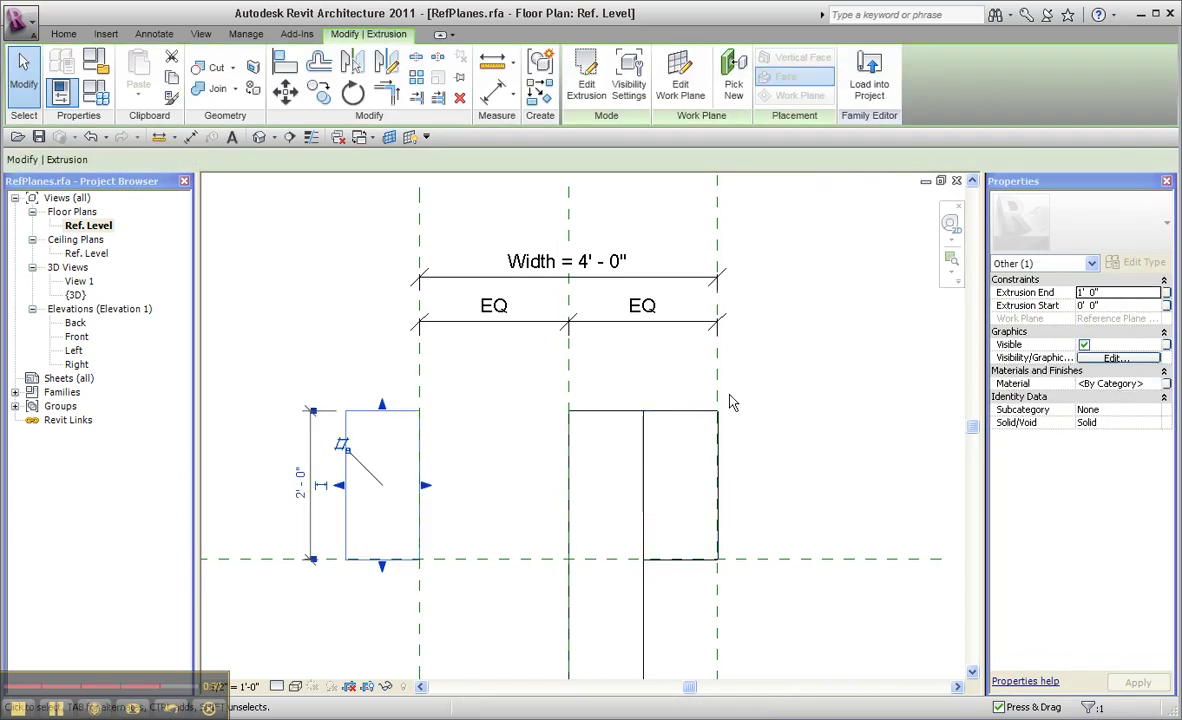
pyautogui.click(877, 350)
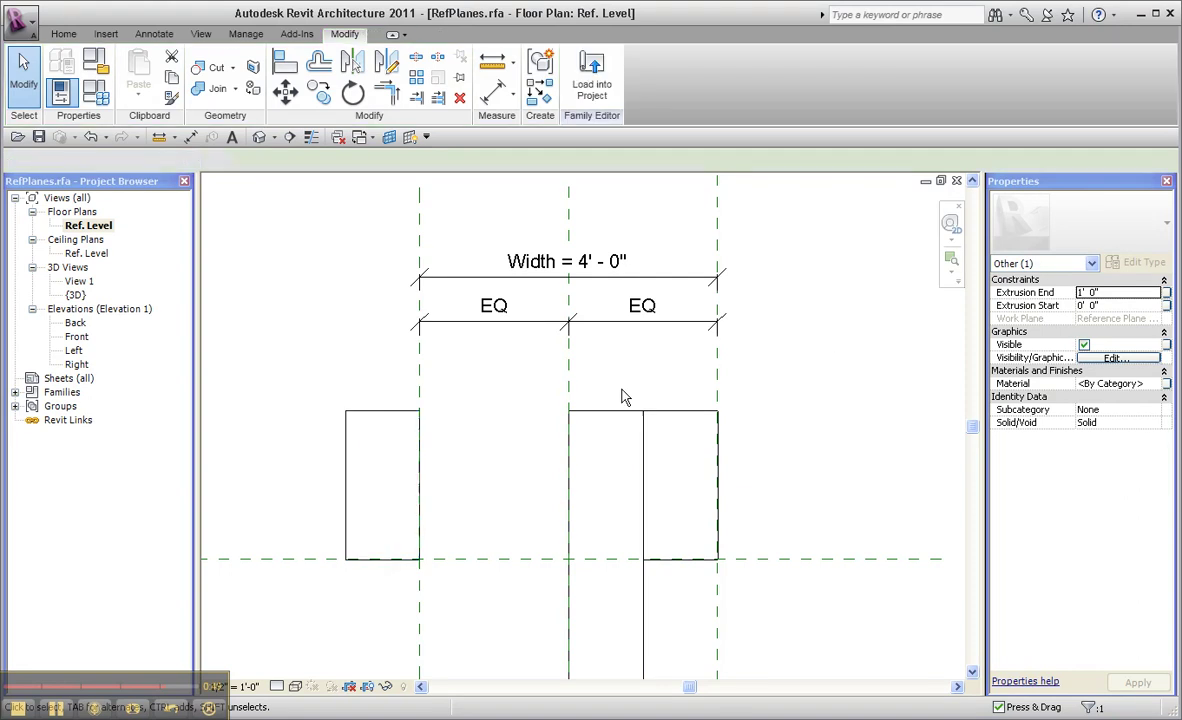
# - Compare the Center (Left/Right) and Right reference planes' names and Is Reference settings in the floor plan
pyautogui.click(571, 385)
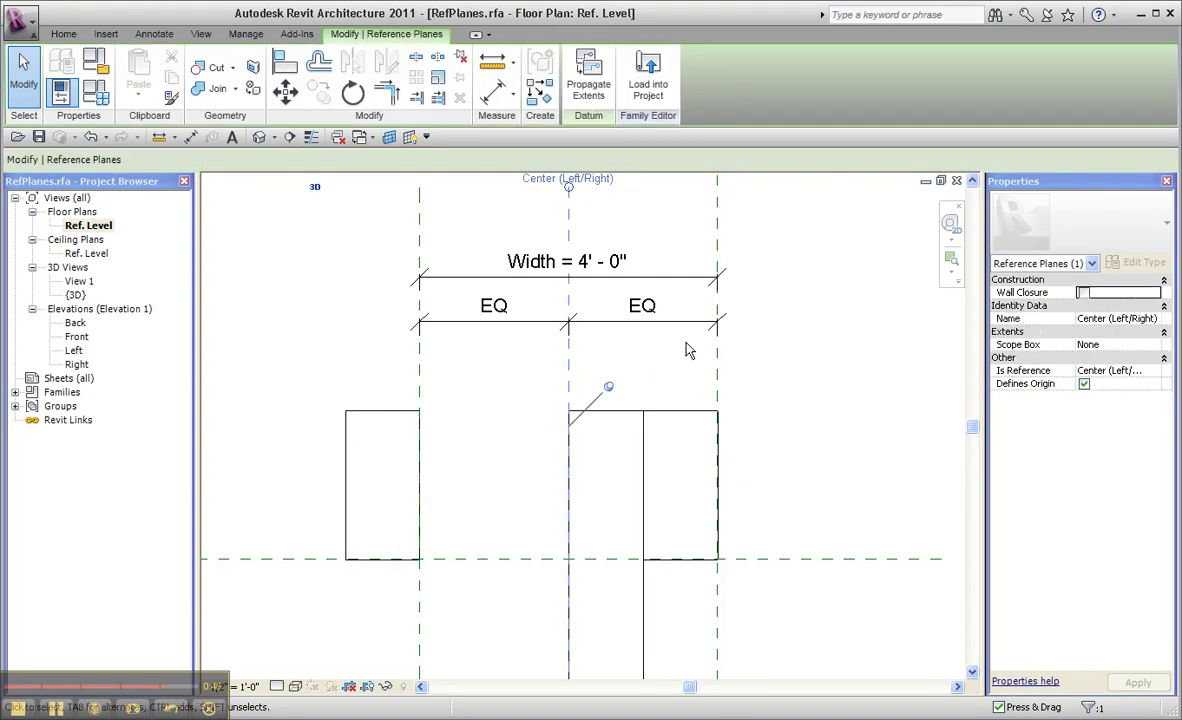
pyautogui.click(718, 354)
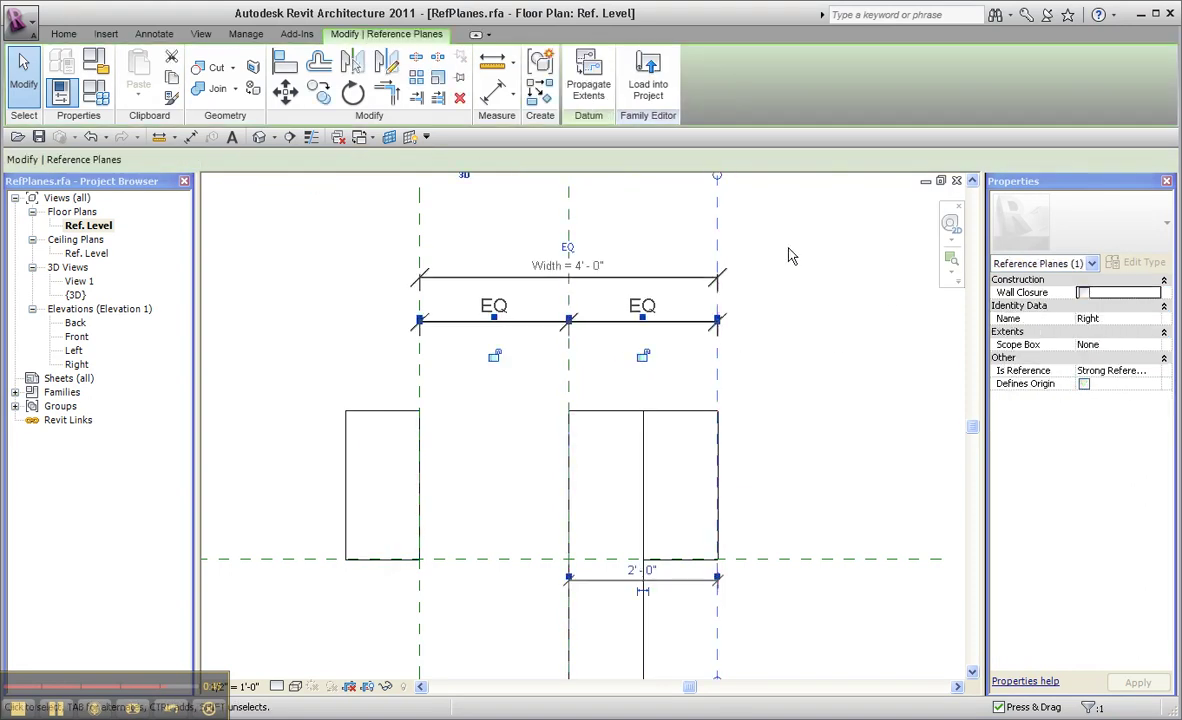
pyautogui.click(973, 183)
pyautogui.click(973, 183)
pyautogui.click(773, 335)
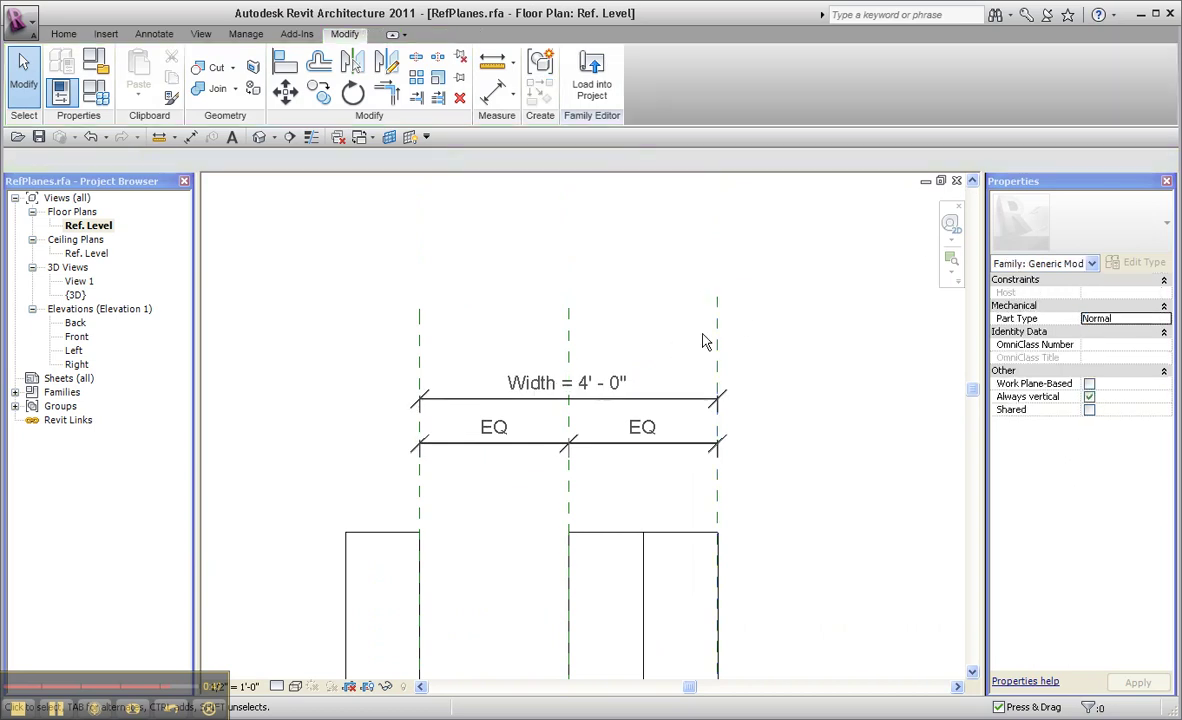